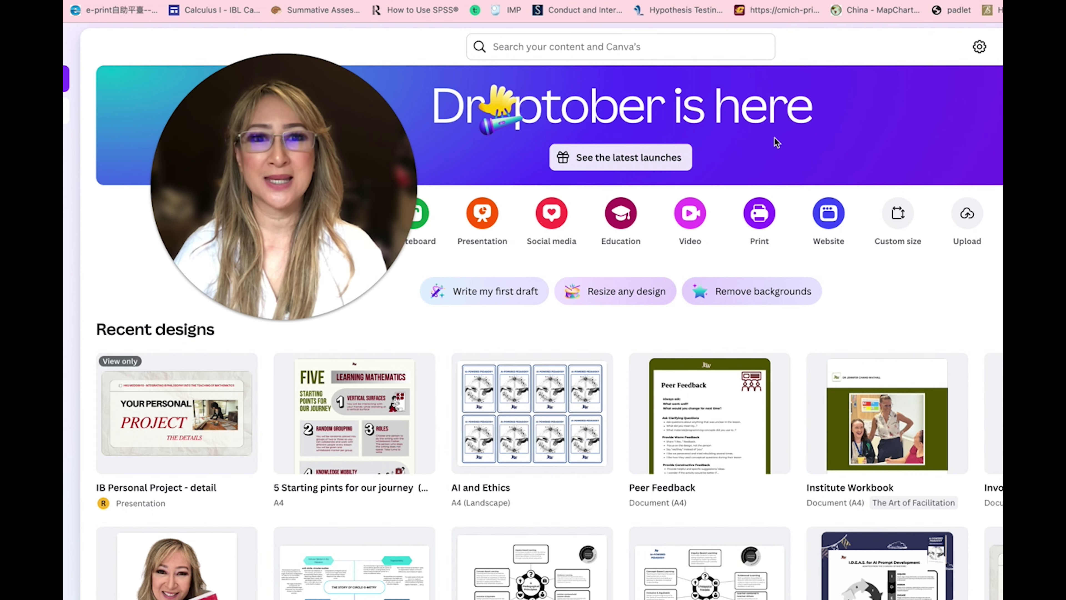
# - Open the Droptober latest launches page and scroll down through the What's new features
pyautogui.click(605, 159)
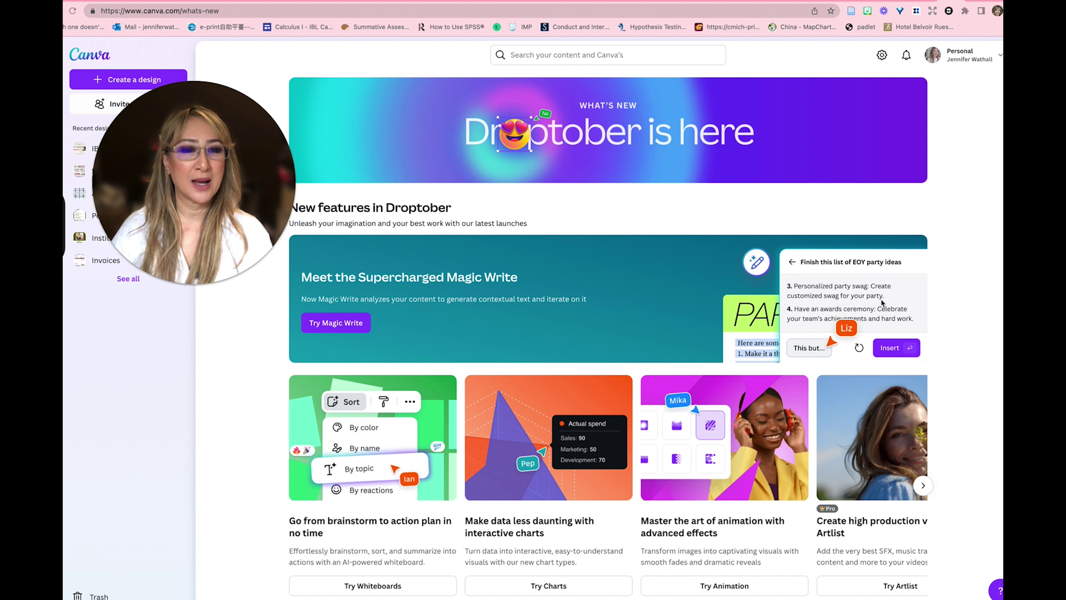
pyautogui.scroll(-1, 267, 423)
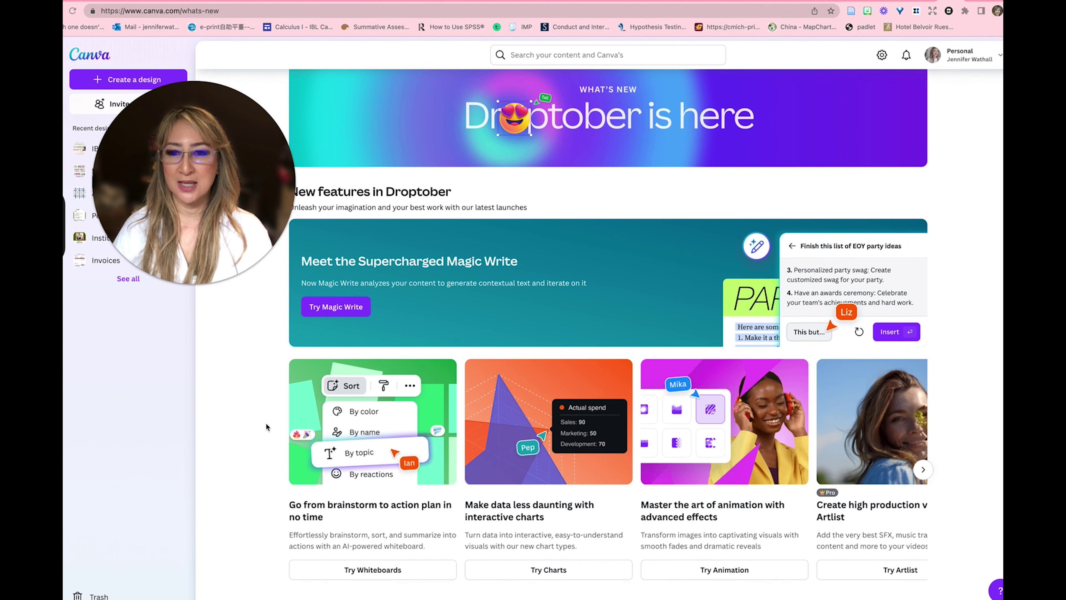
pyautogui.scroll(-1, 252, 419)
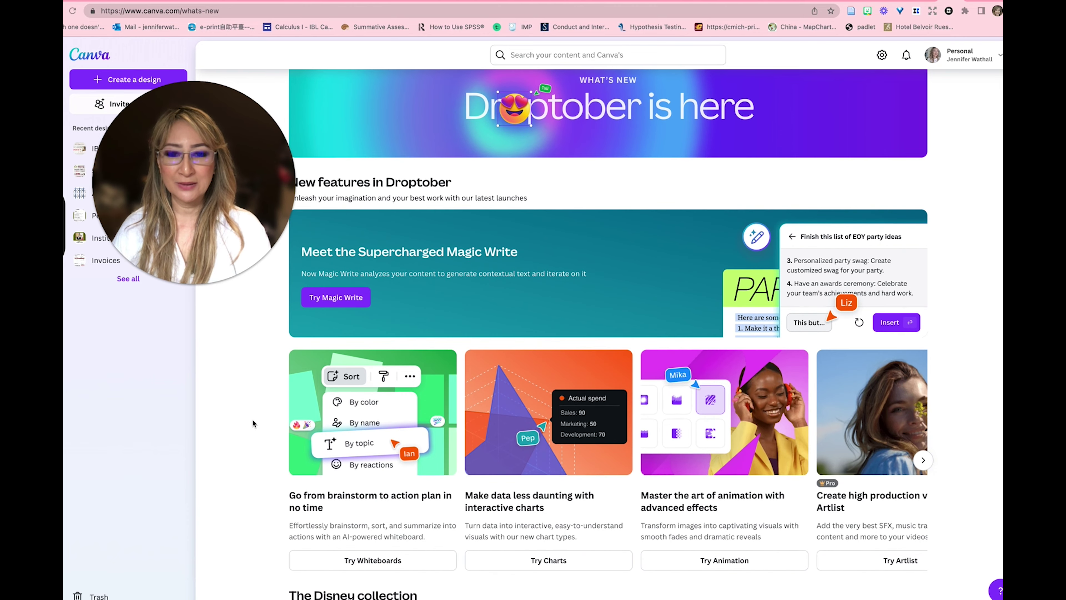
pyautogui.scroll(-5, 252, 420)
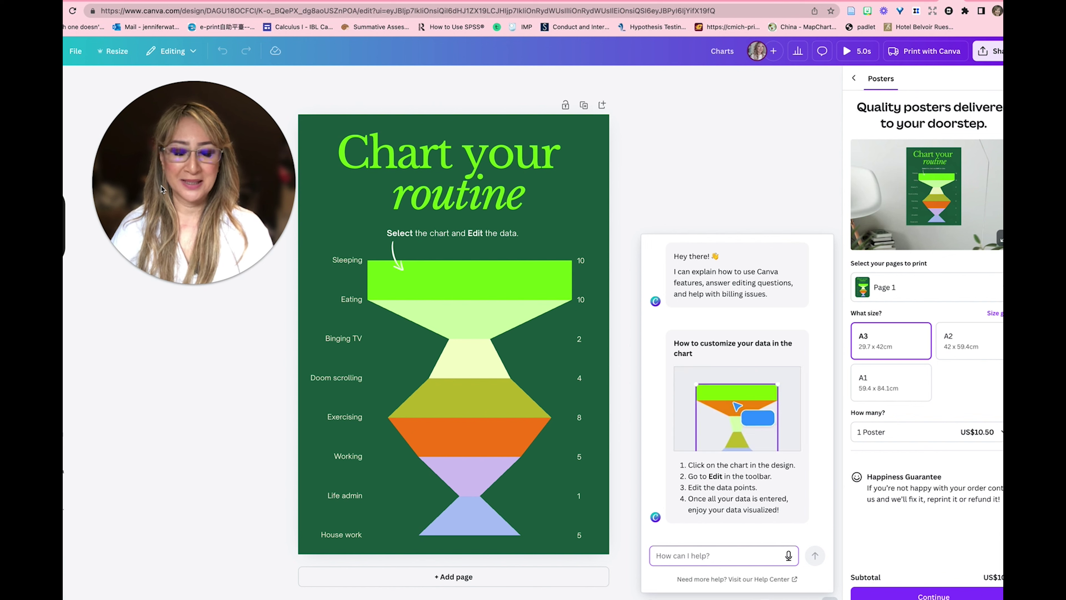
pyautogui.moveTo(161, 186); pyautogui.dragTo(729, 142)
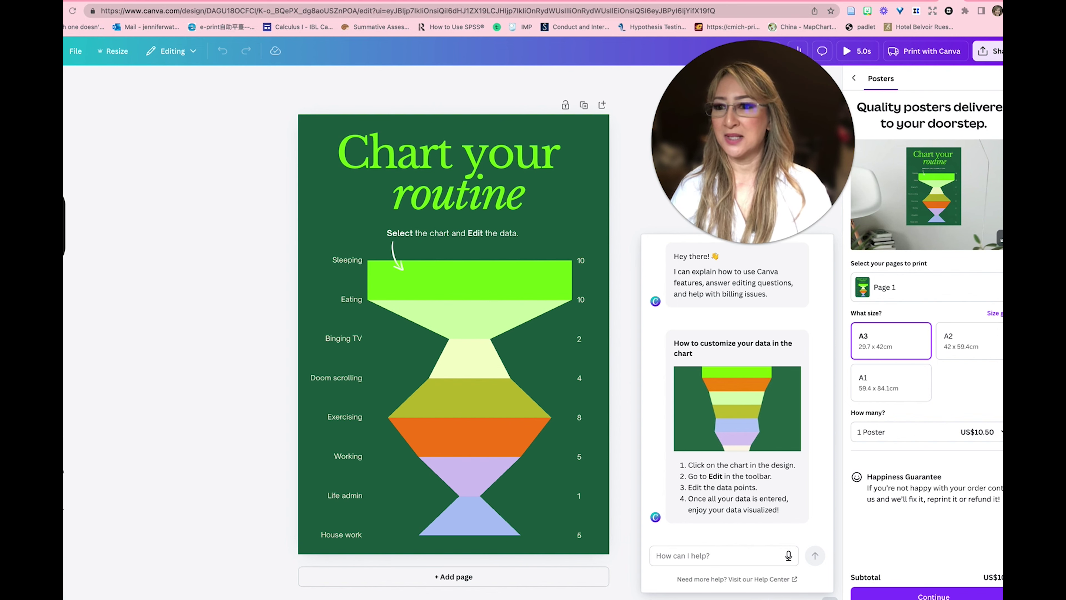
pyautogui.click(405, 290)
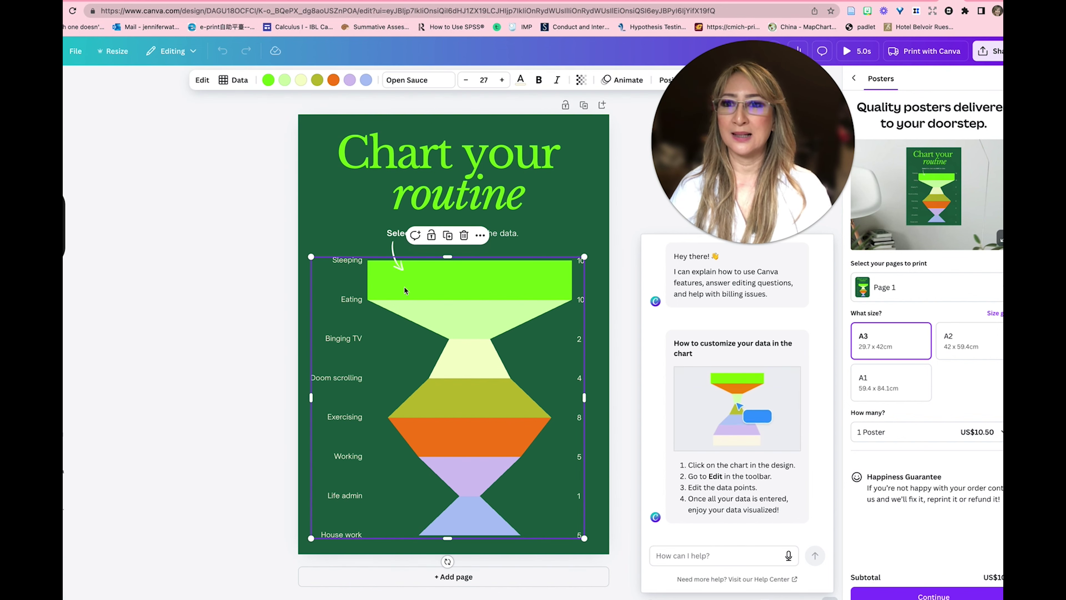
pyautogui.click(225, 80)
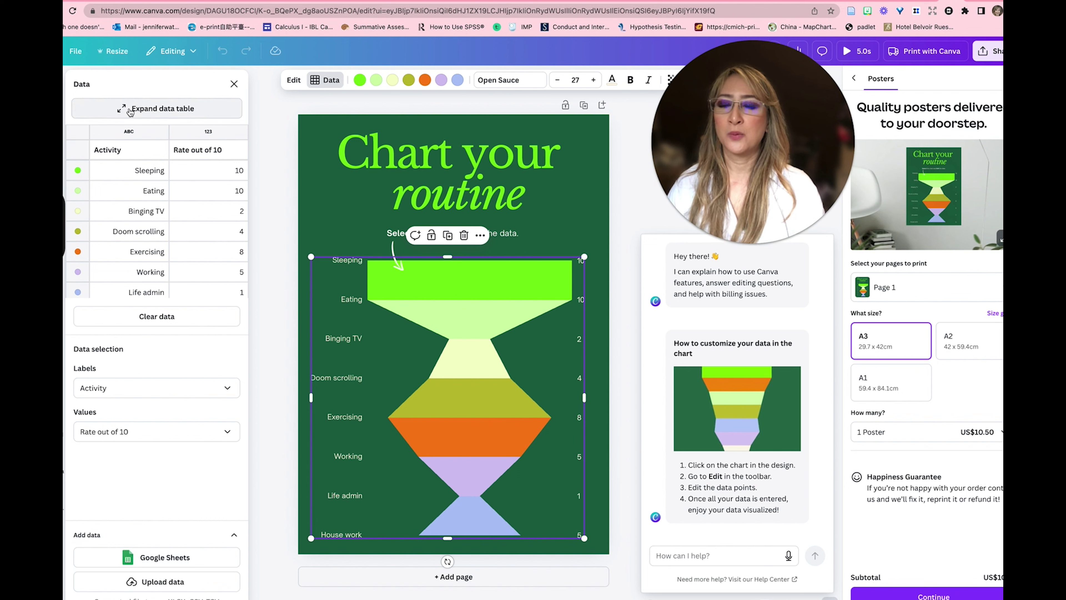
# - Change the funnel chart to an area chart, then a row chart, then a donut chart
pyautogui.click(234, 84)
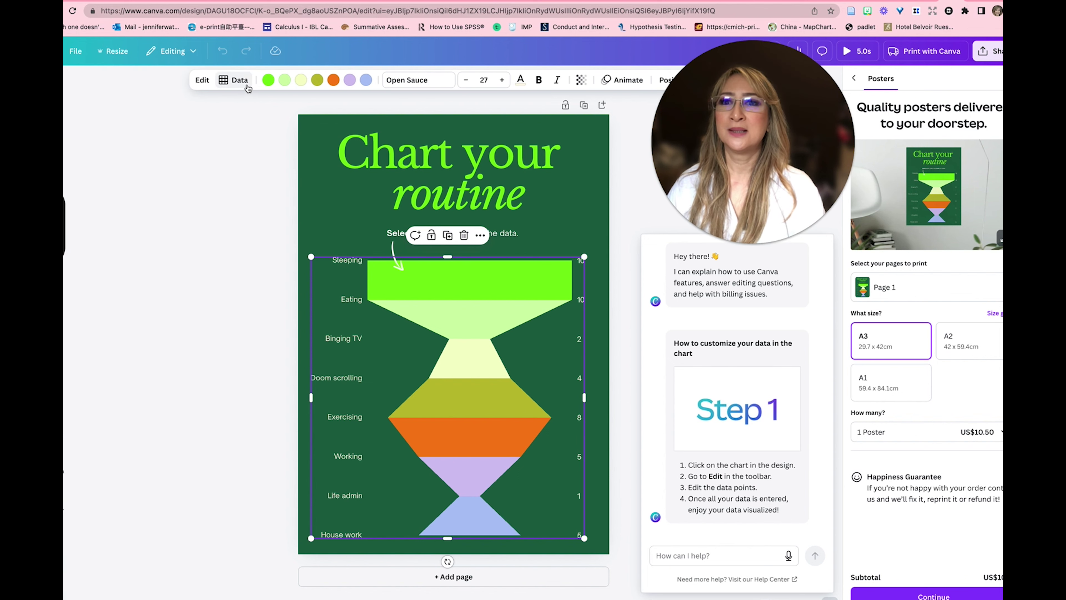
pyautogui.click(201, 80)
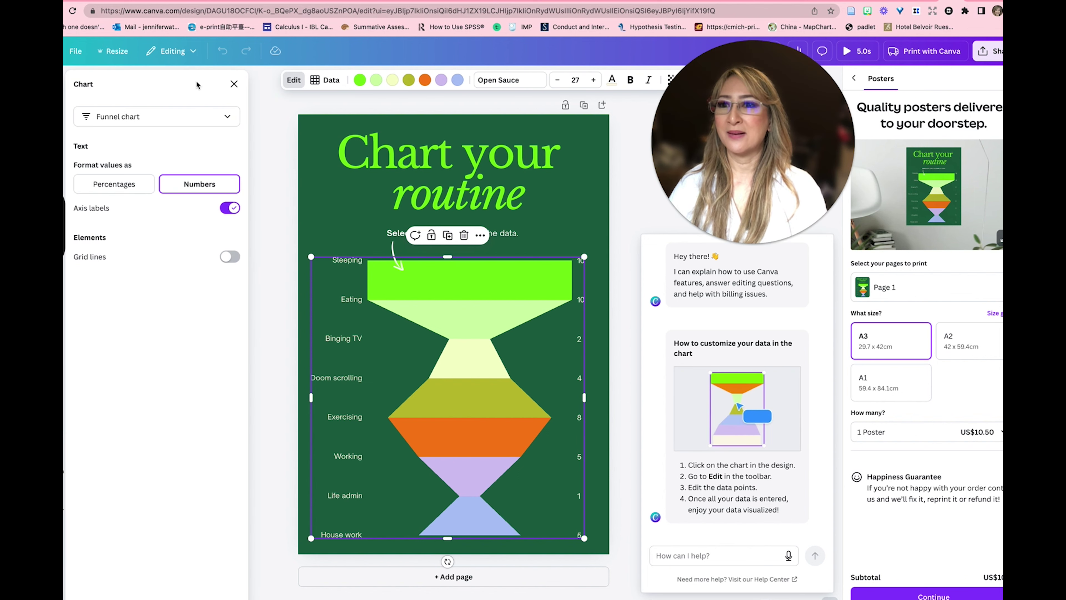
pyautogui.click(173, 119)
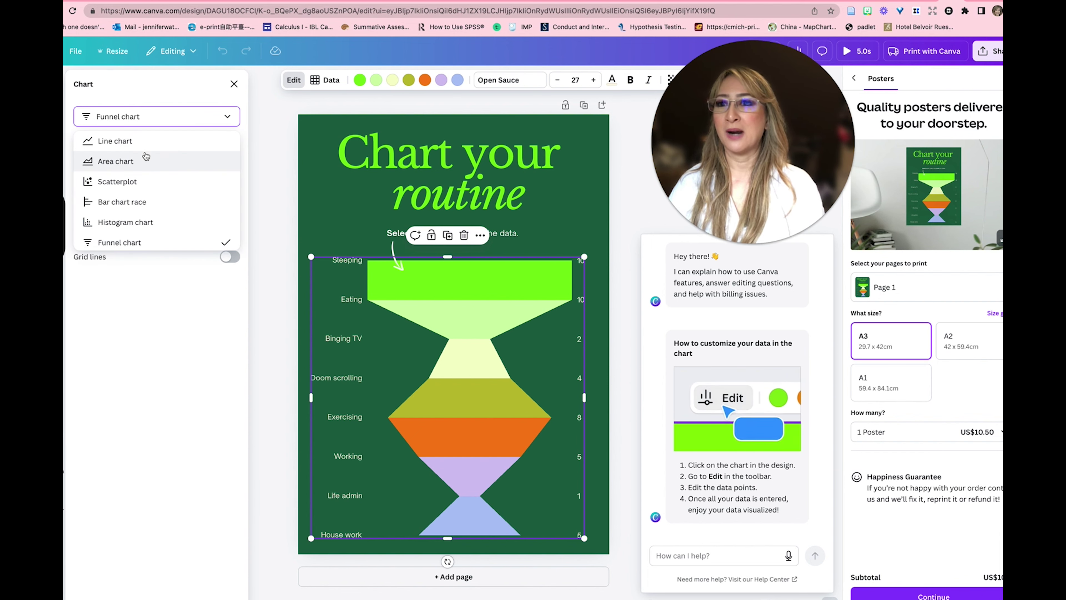
pyautogui.click(145, 158)
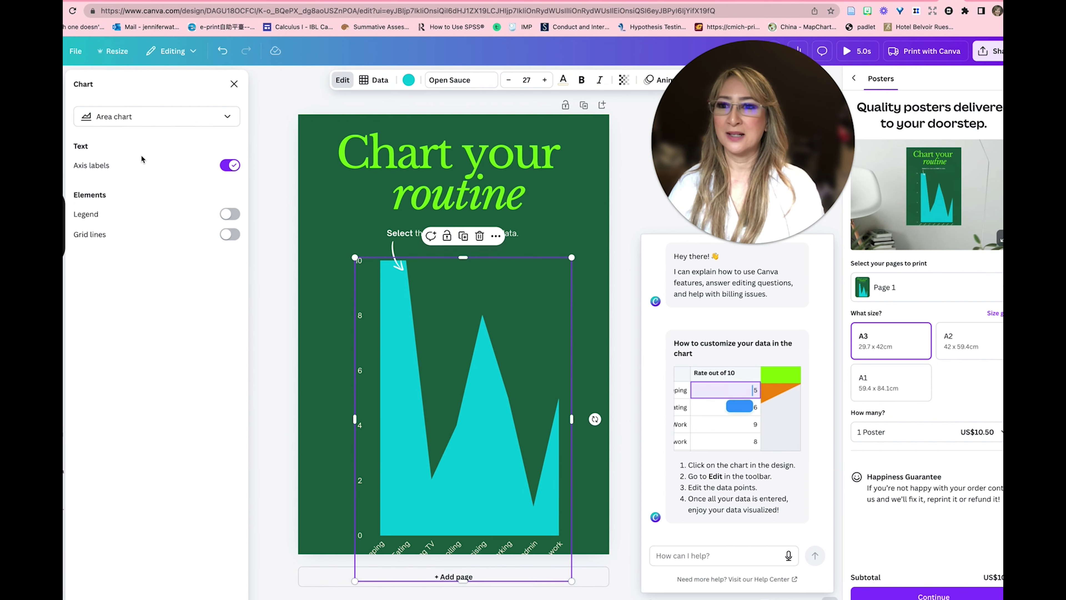
pyautogui.click(120, 116)
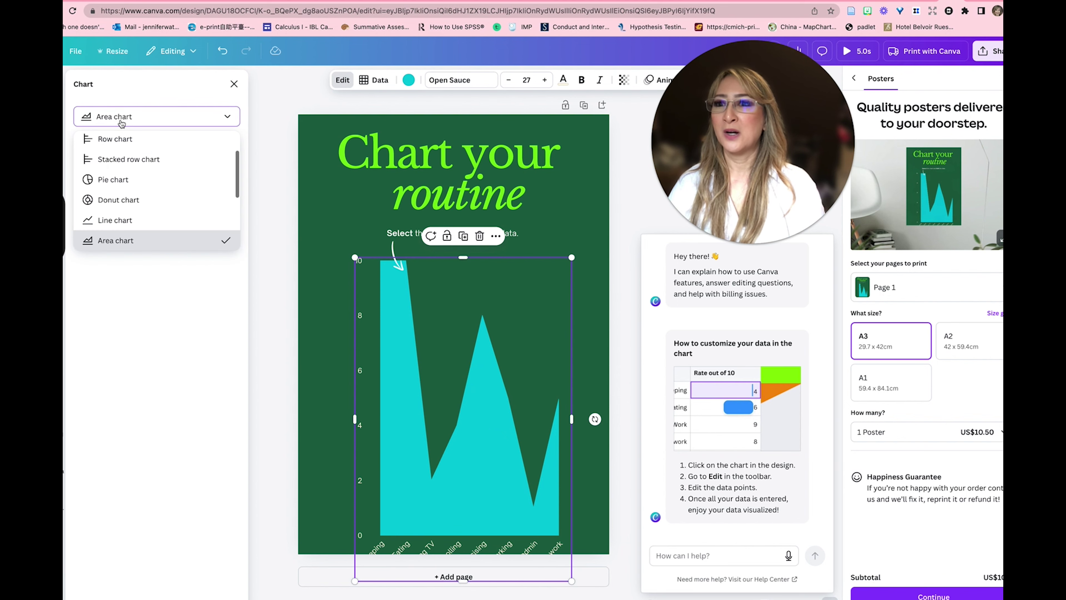
pyautogui.click(117, 142)
pyautogui.click(117, 115)
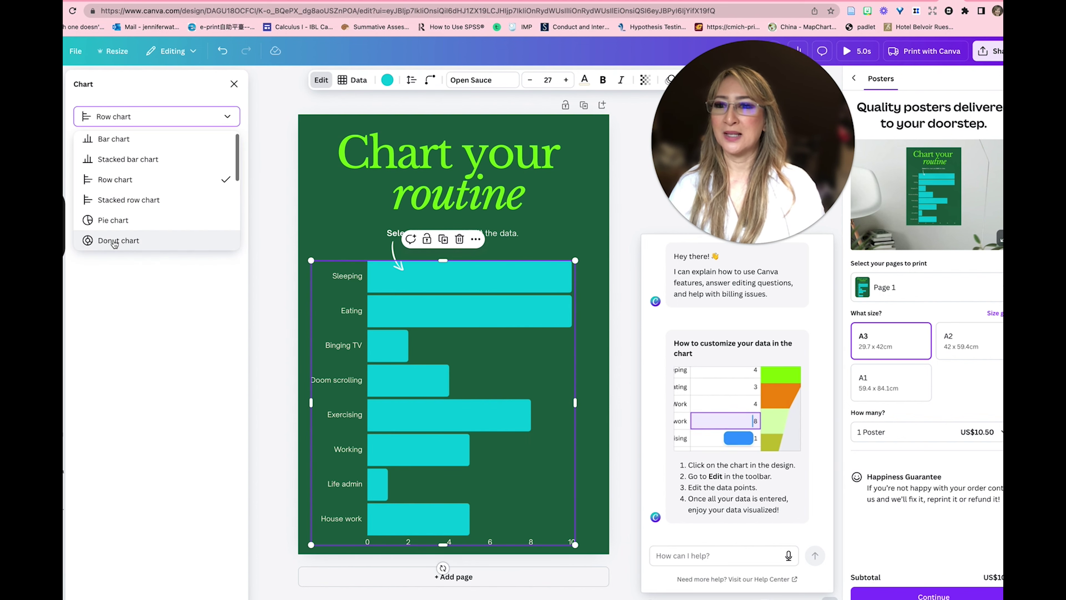
pyautogui.click(115, 242)
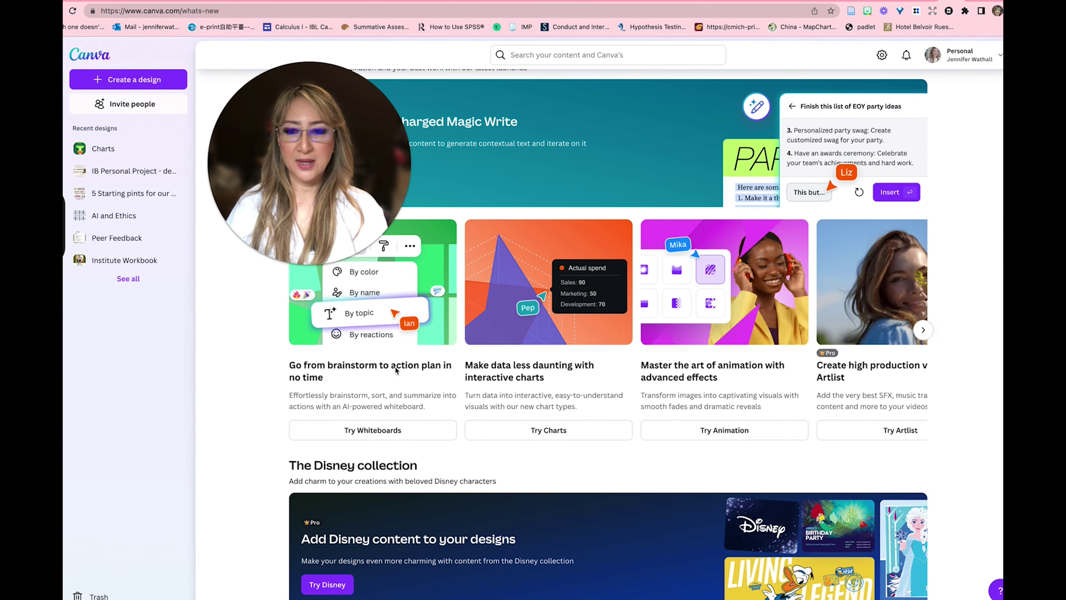
# - Back on the What's new page, launch the AI-powered whiteboard
pyautogui.scroll(-1, 395, 369)
pyautogui.scroll(2, 377, 420)
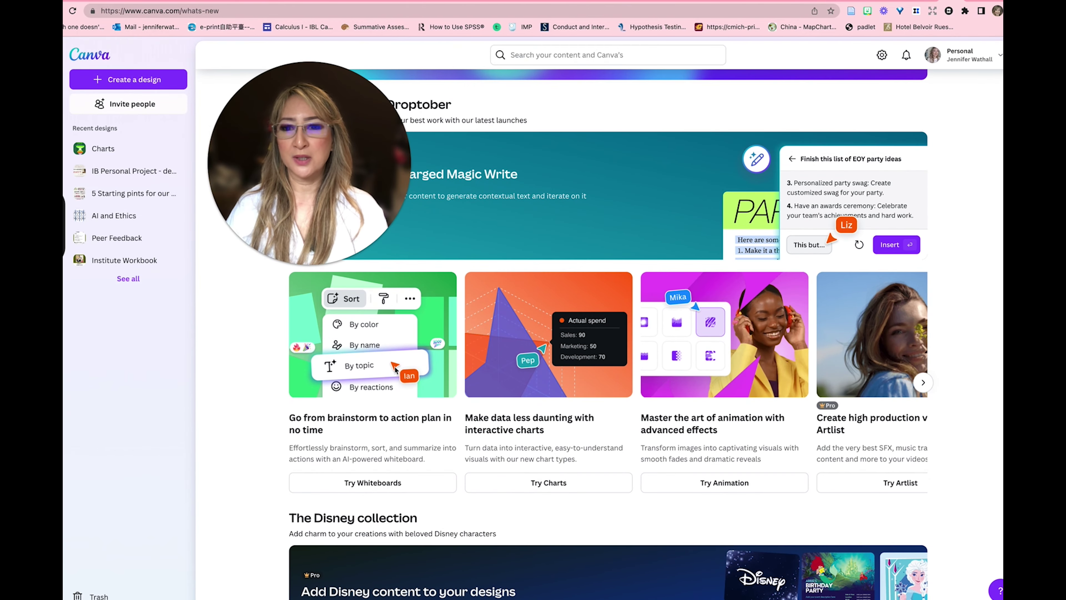
pyautogui.click(348, 483)
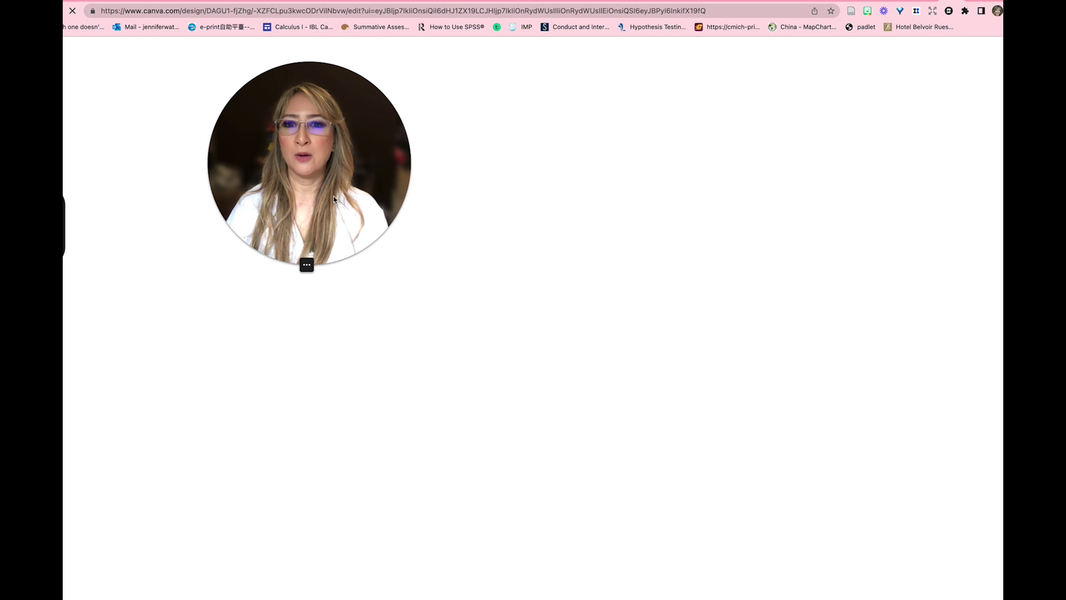
# - Move around the whiteboard to view the Handy tips and the Clear the clutter sticky notes
pyautogui.moveTo(333, 199); pyautogui.dragTo(870, 211)
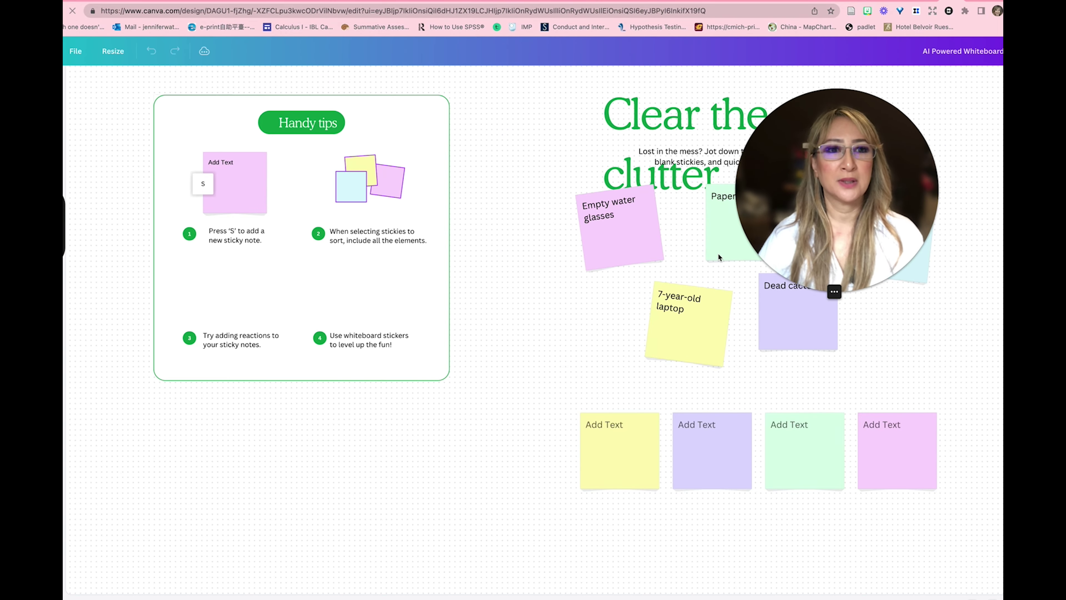
pyautogui.moveTo(806, 208); pyautogui.dragTo(237, 499)
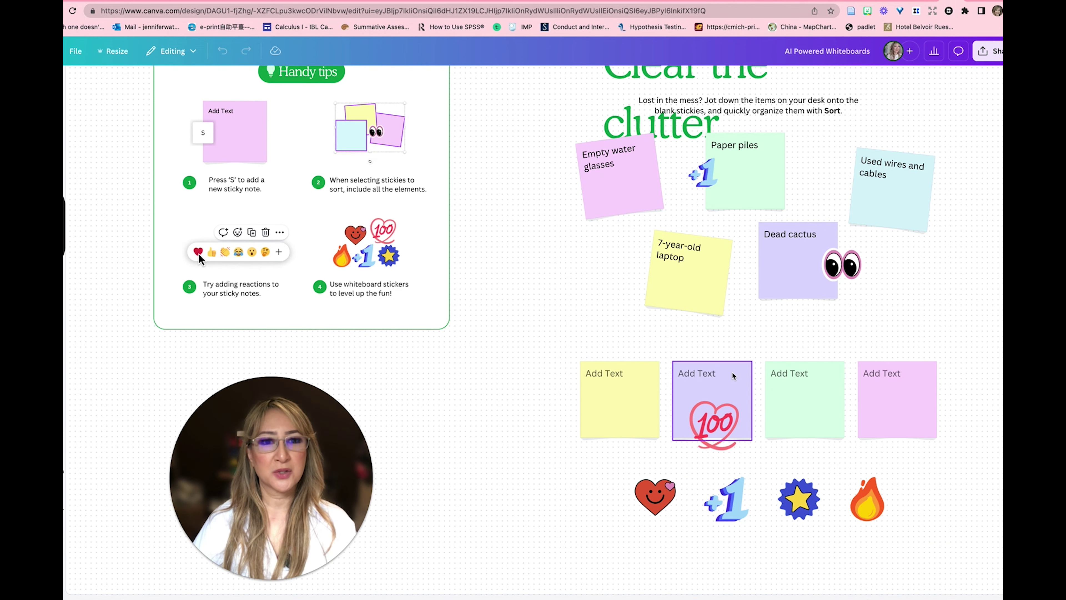
pyautogui.scroll(5, 734, 376)
pyautogui.scroll(-5, 733, 376)
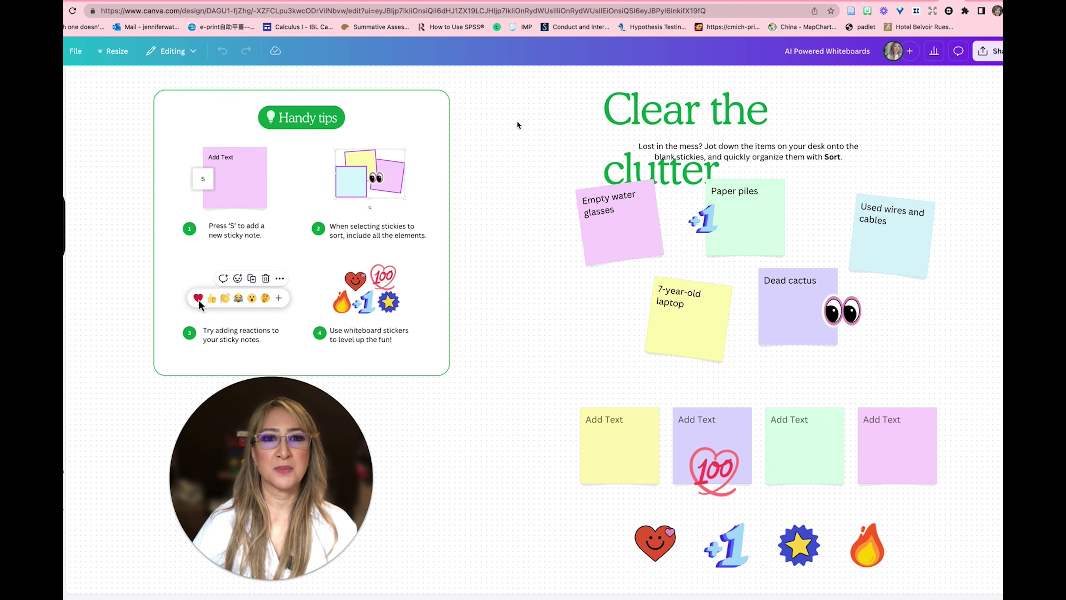
# - Select all stickies, stickers and titles and sort them by colour into Group Title groups
pyautogui.moveTo(482, 83); pyautogui.dragTo(980, 598)
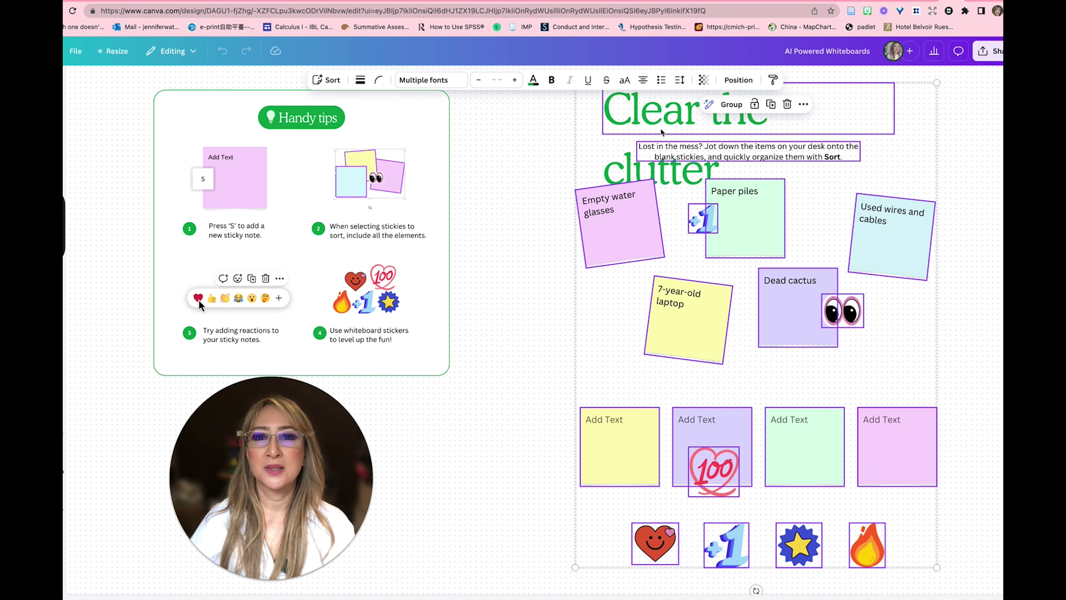
pyautogui.click(803, 105)
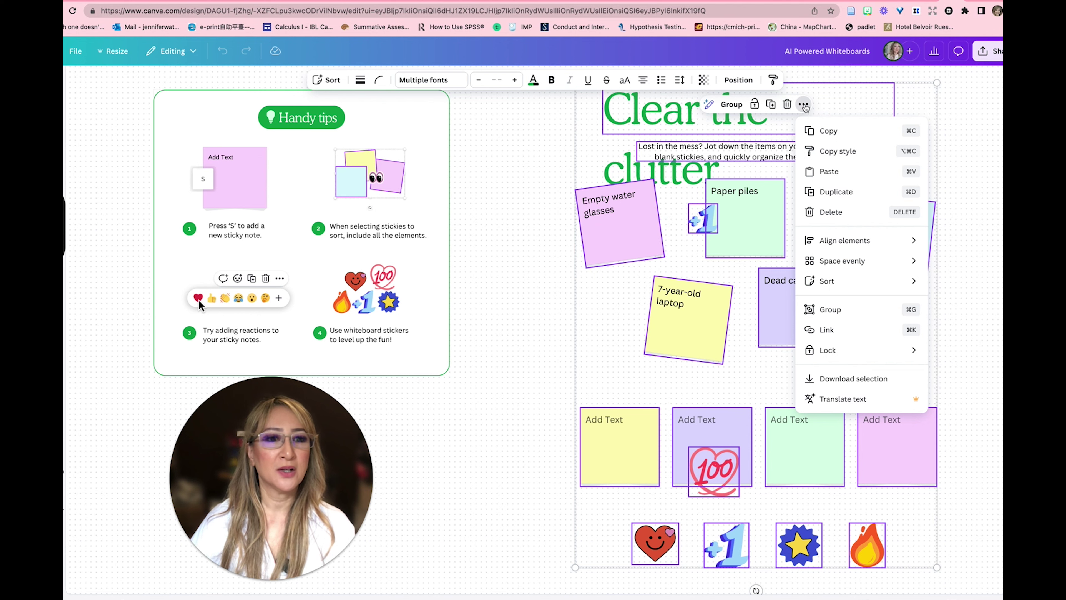
pyautogui.moveTo(849, 352)
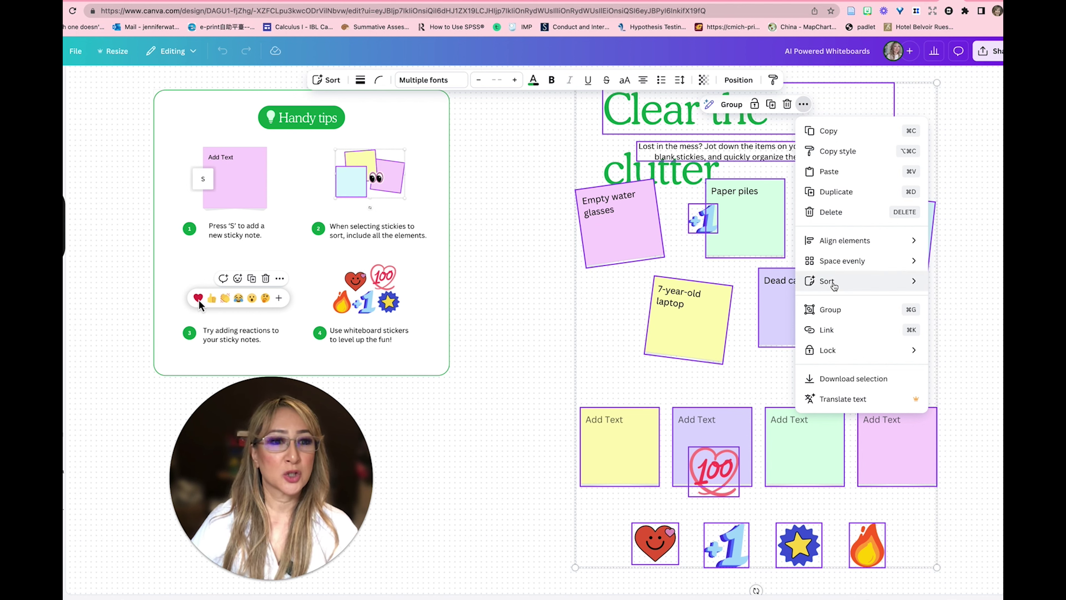
pyautogui.moveTo(834, 286)
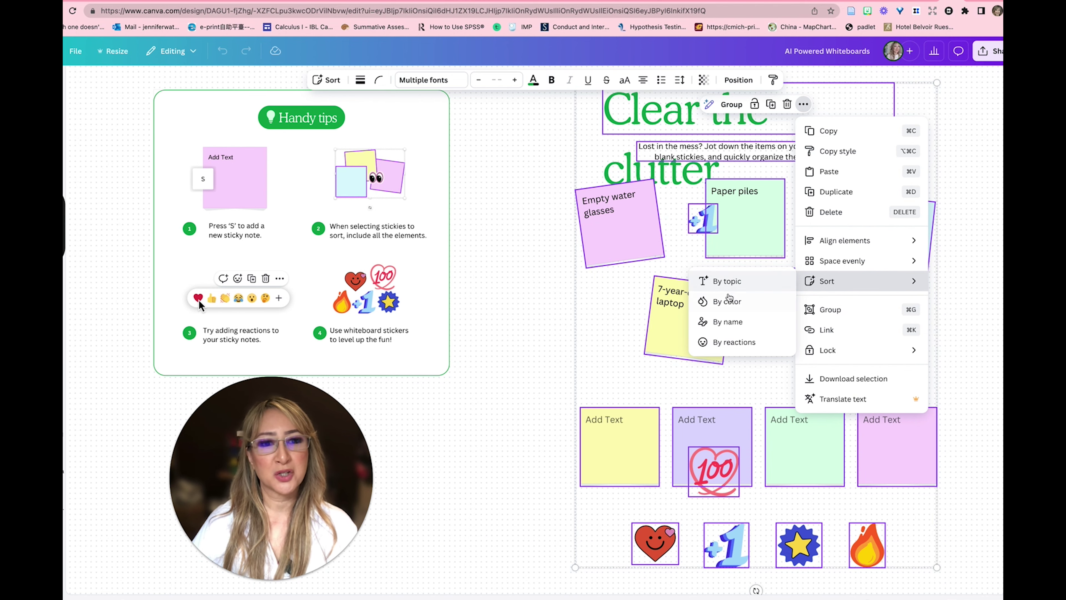
pyautogui.click(724, 301)
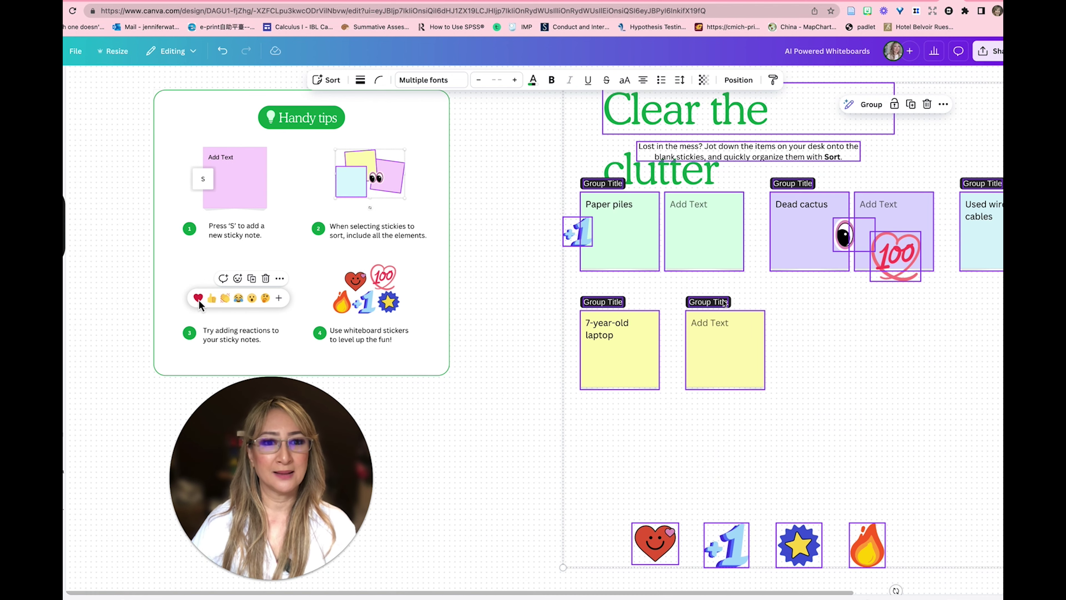
pyautogui.click(485, 270)
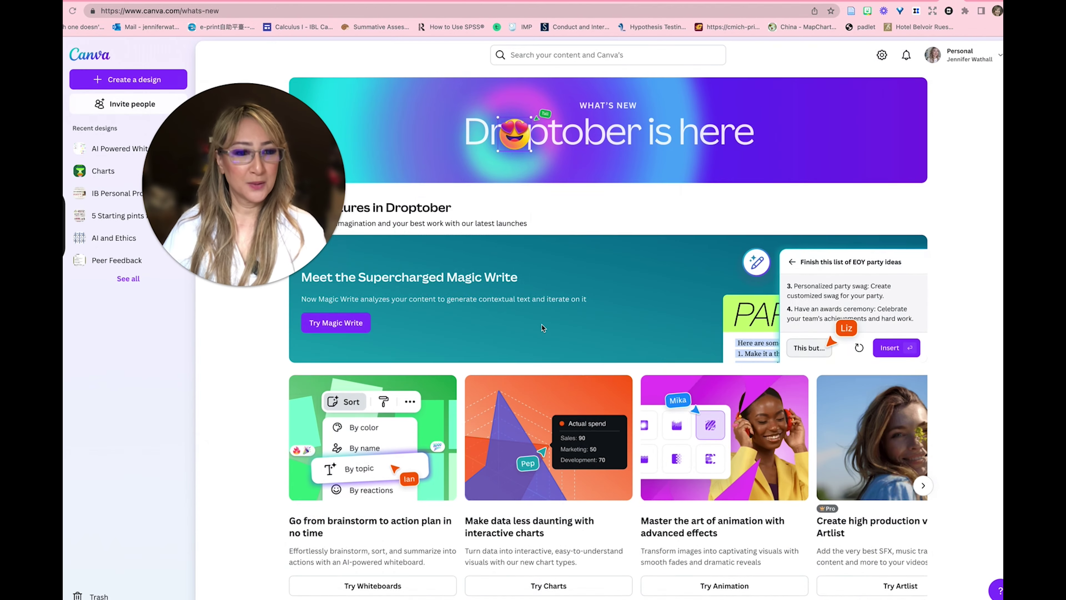
# - Scroll to the 'Teaching essentials all packaged up' Work Kits carousel and open the Teacher Work Kit
pyautogui.scroll(-3, 541, 325)
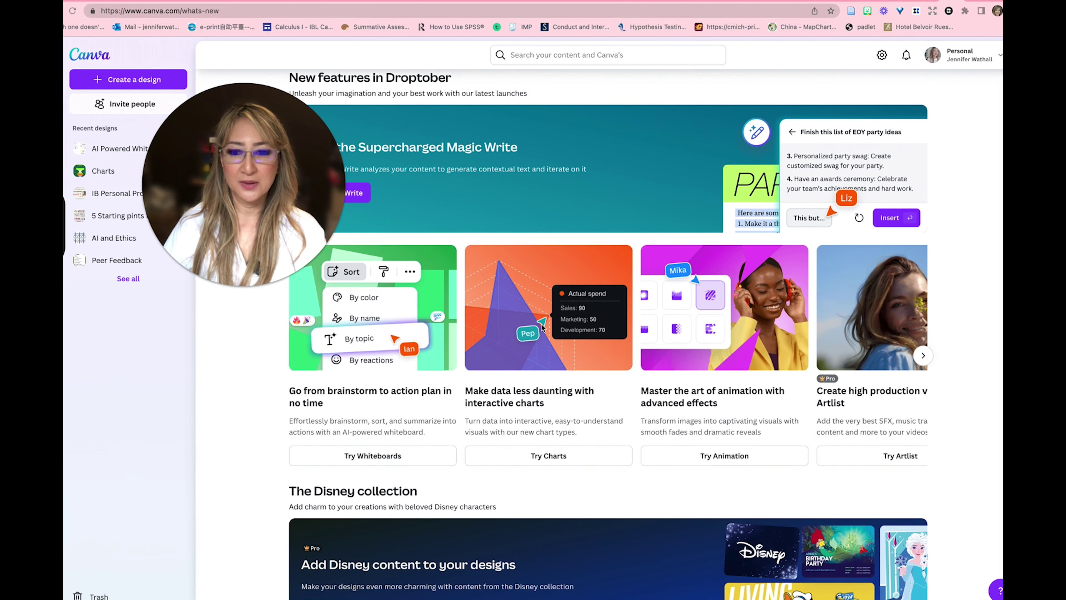
pyautogui.scroll(-1, 542, 327)
pyautogui.scroll(-2, 592, 406)
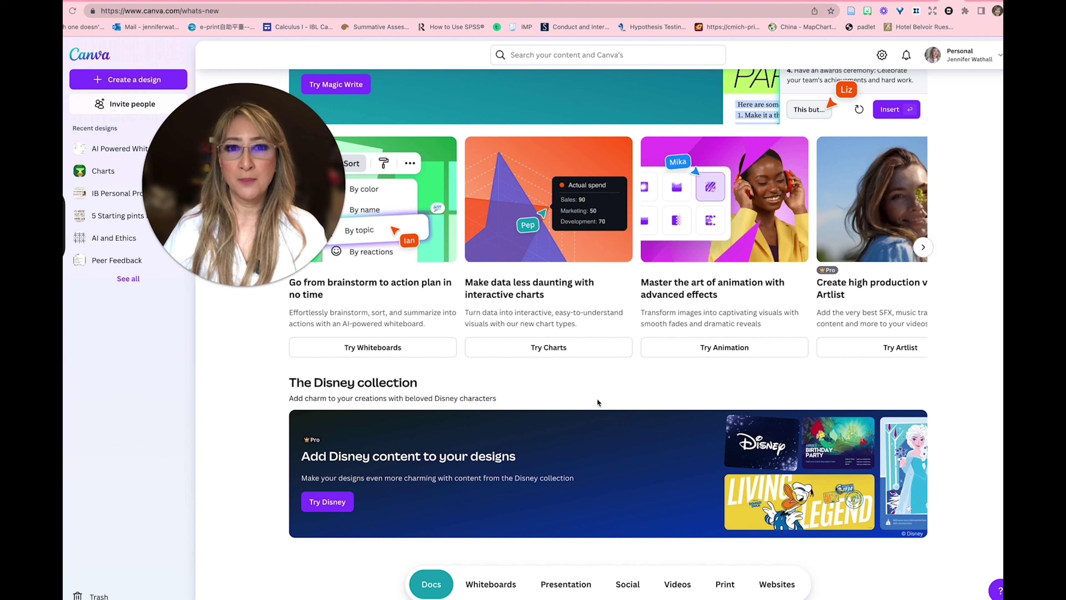
pyautogui.scroll(2, 597, 401)
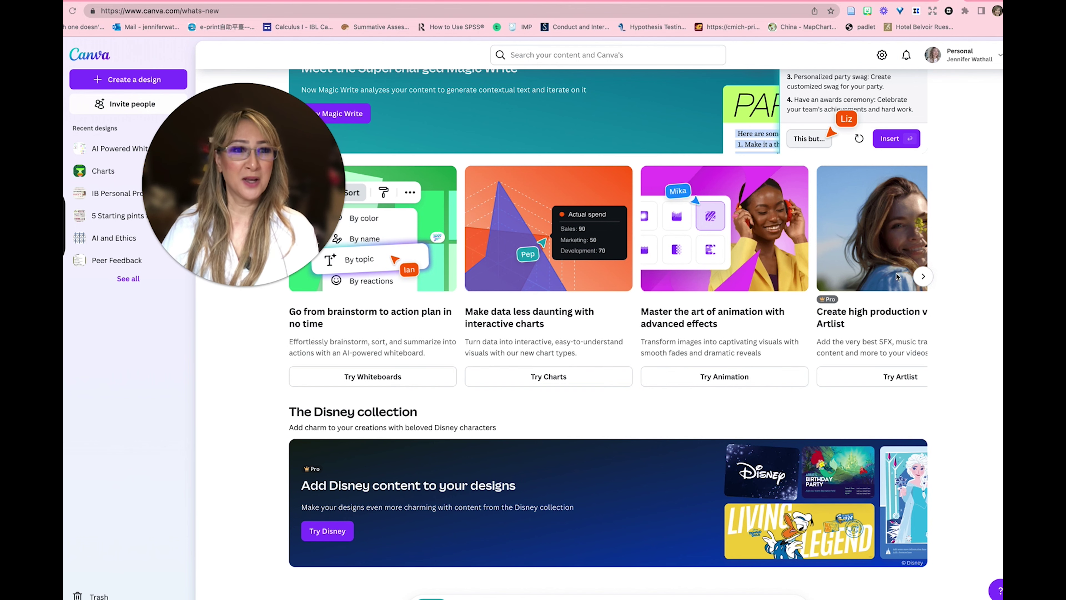
pyautogui.click(921, 276)
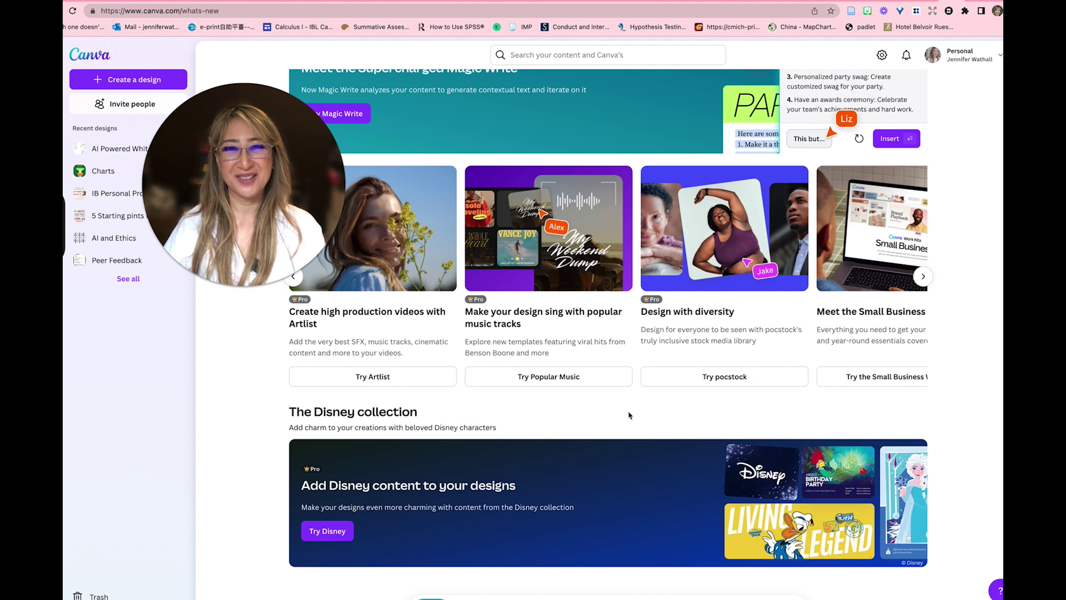
pyautogui.hscroll(5, 531, 338)
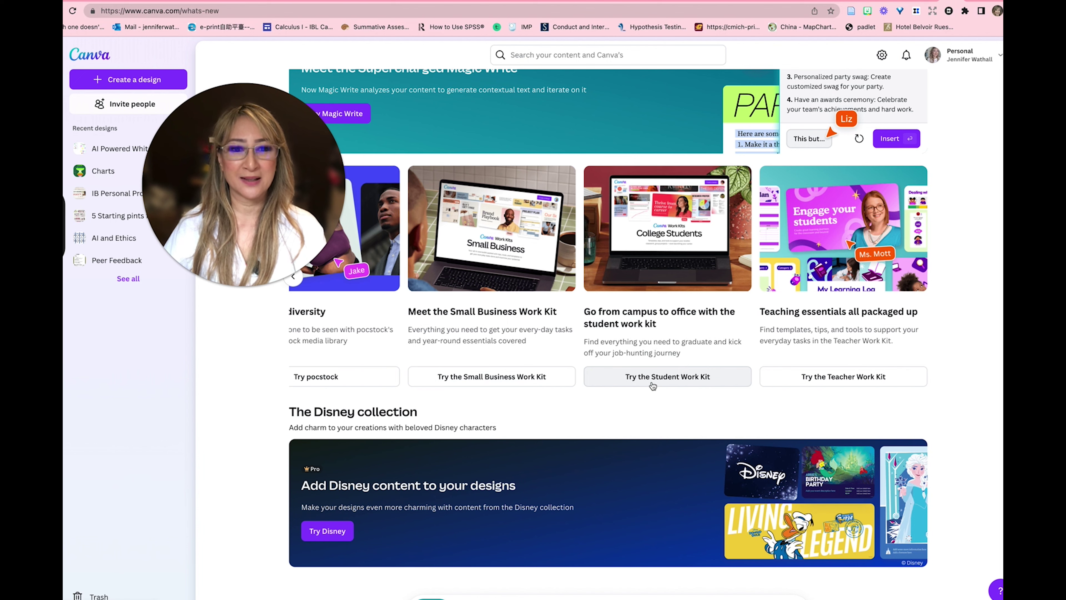
pyautogui.click(825, 380)
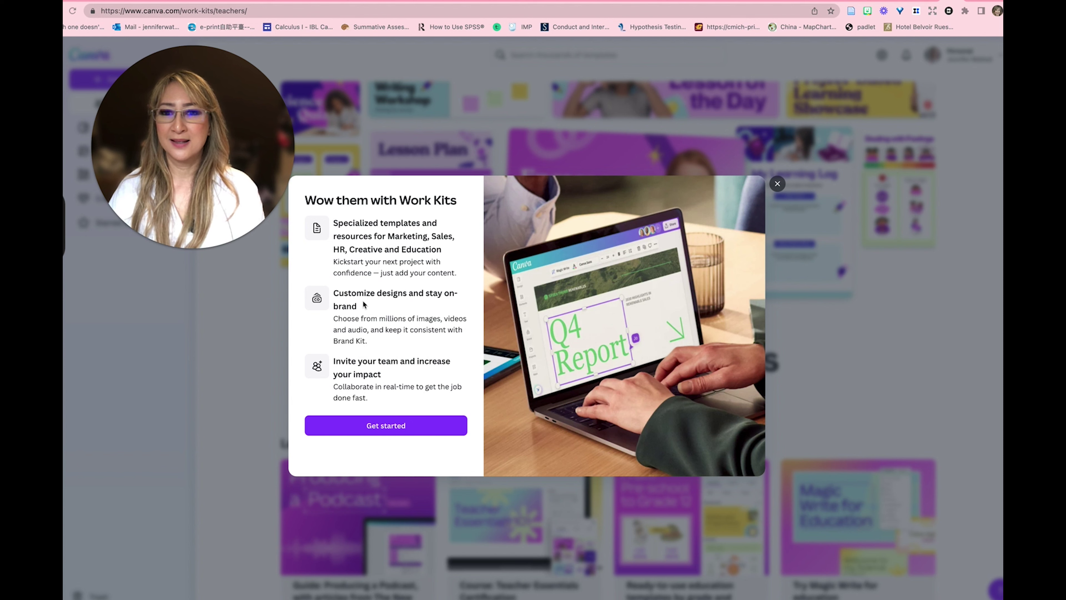
# - Close the 'Wow them with Work Kits' introduction dialog
pyautogui.click(778, 183)
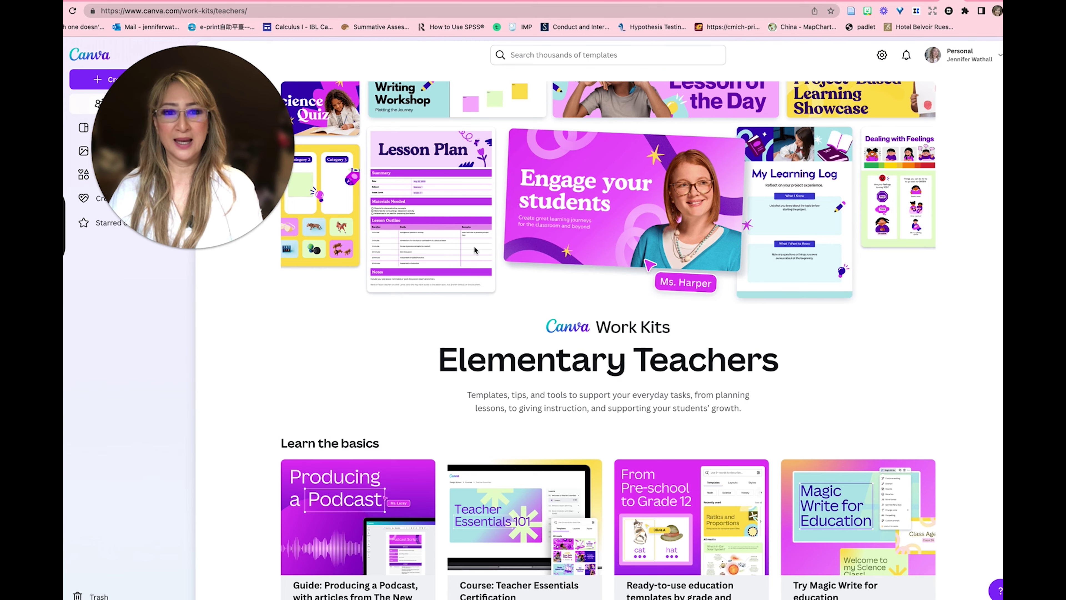
# - Scroll through the Elementary Teachers kit sections and open the education templates by grade and subject
pyautogui.scroll(-5, 474, 249)
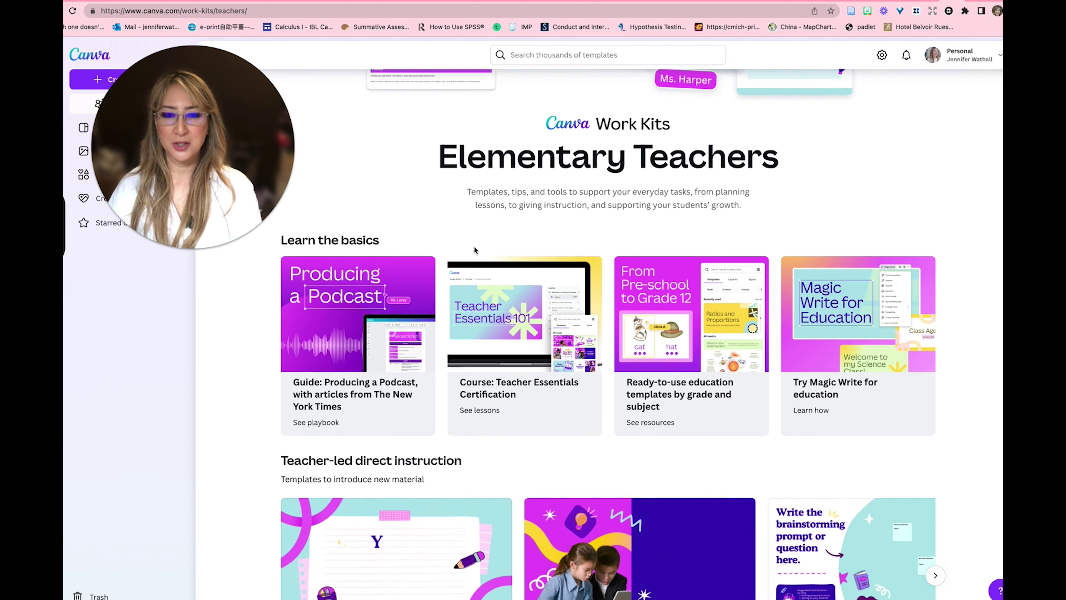
pyautogui.scroll(-6, 474, 248)
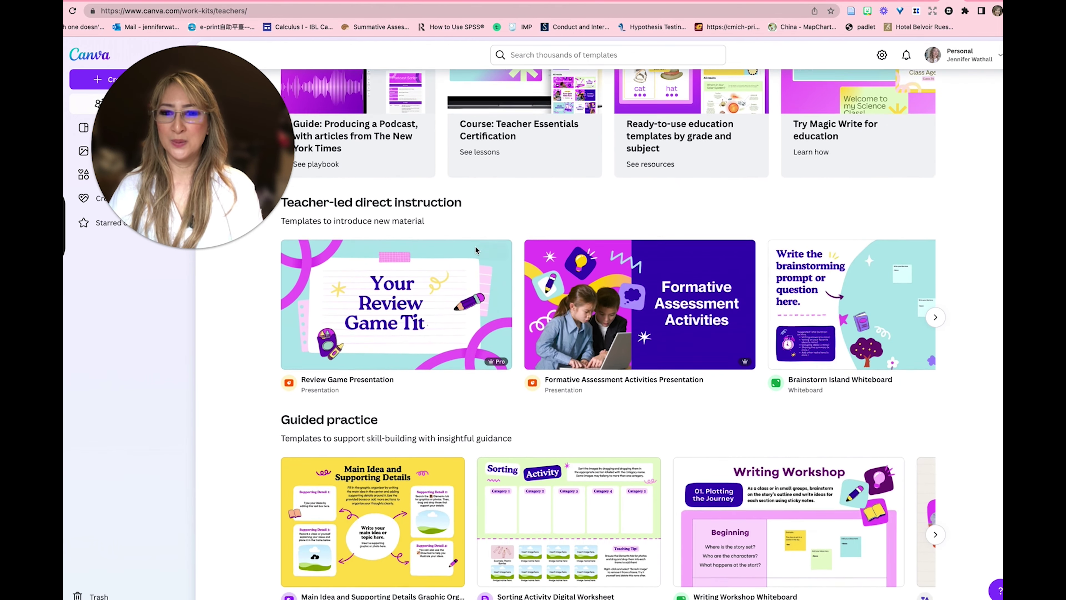
pyautogui.scroll(-13, 475, 250)
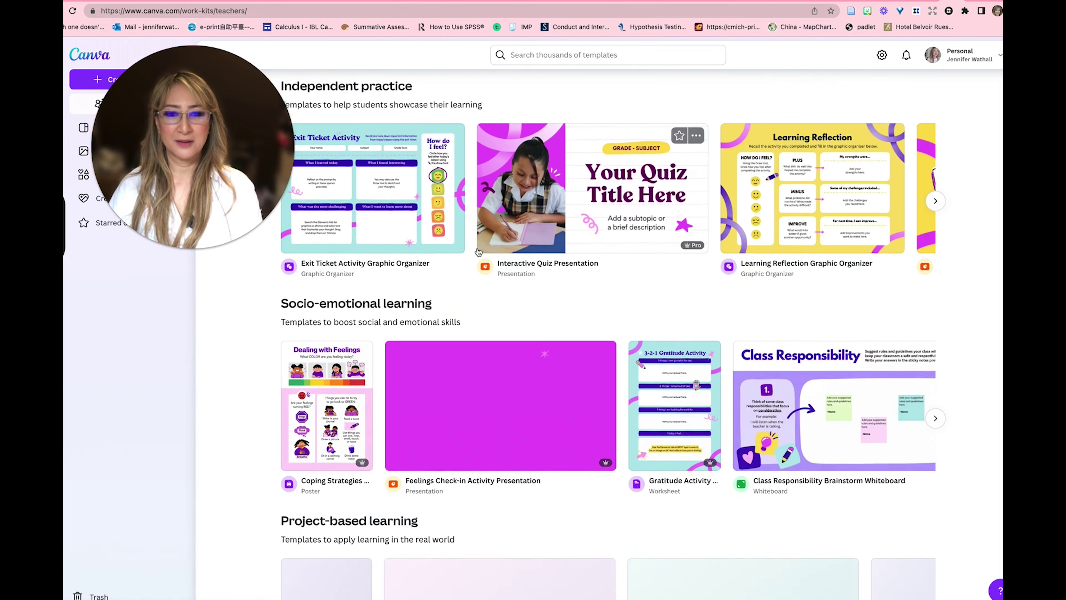
pyautogui.scroll(-8, 478, 252)
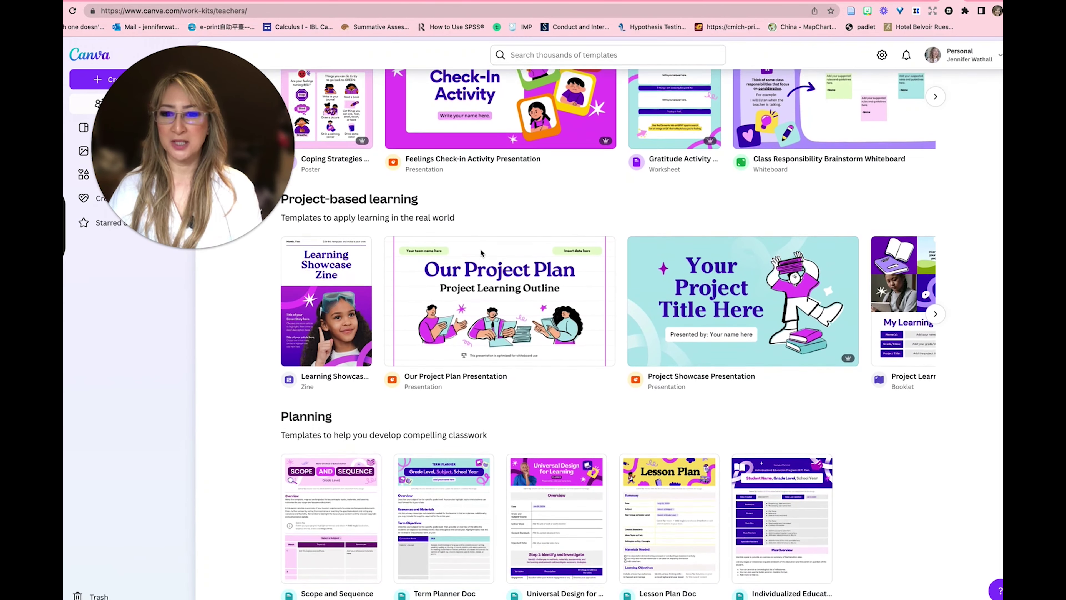
pyautogui.scroll(-1, 481, 252)
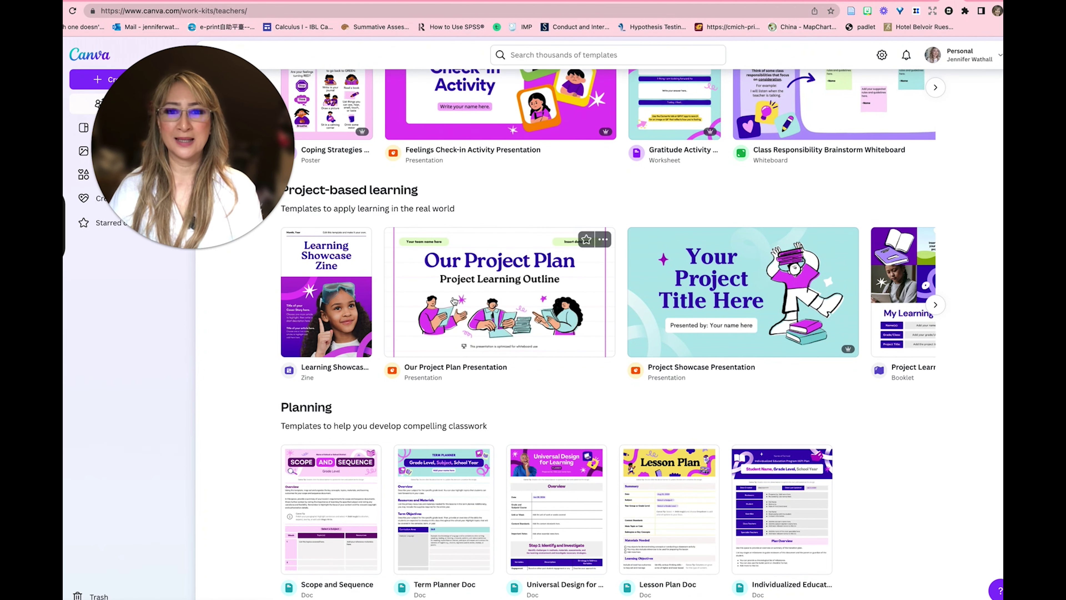
pyautogui.scroll(-1, 483, 282)
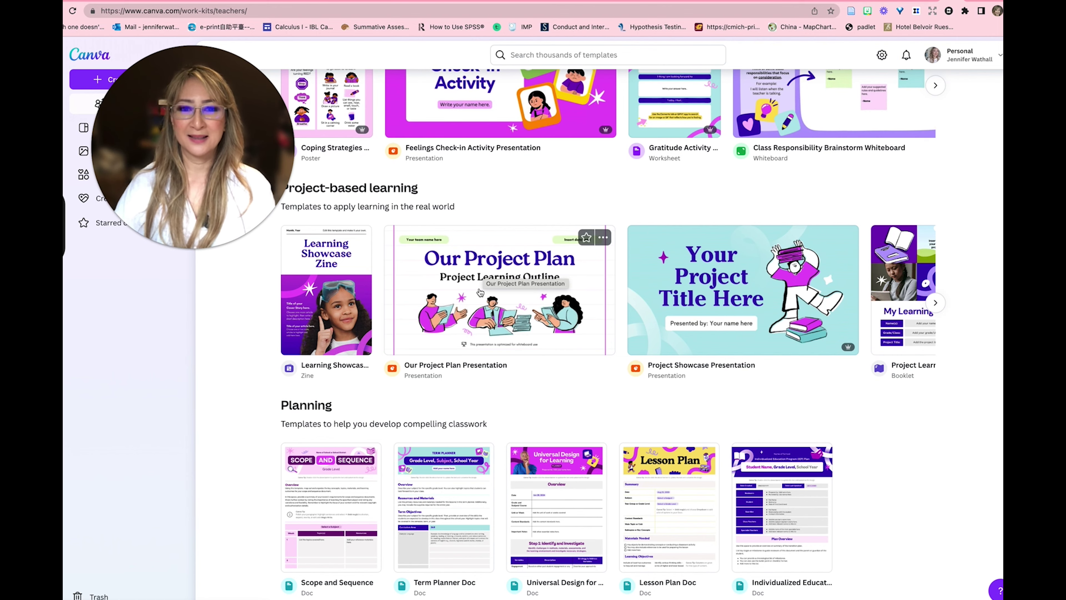
pyautogui.scroll(-4, 481, 294)
pyautogui.scroll(-10, 485, 299)
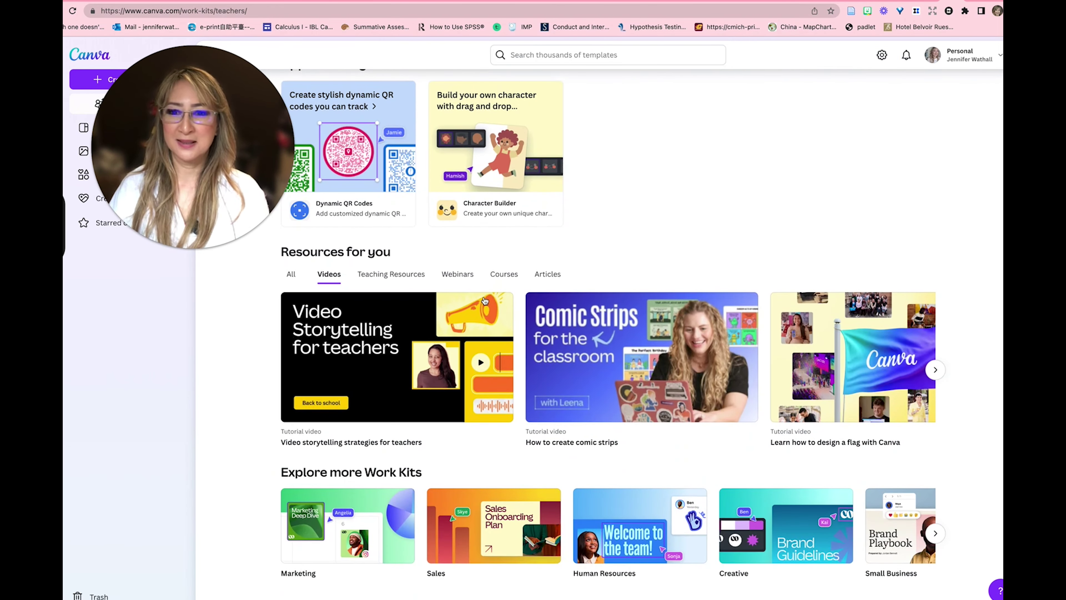
pyautogui.scroll(20, 484, 300)
pyautogui.scroll(20, 484, 293)
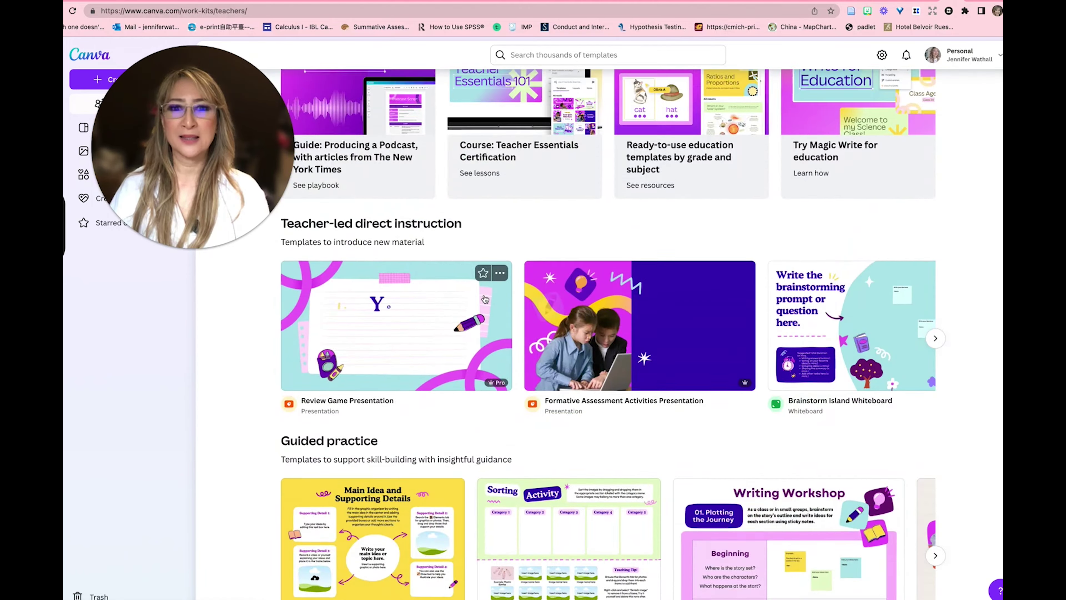
pyautogui.scroll(-2, 483, 294)
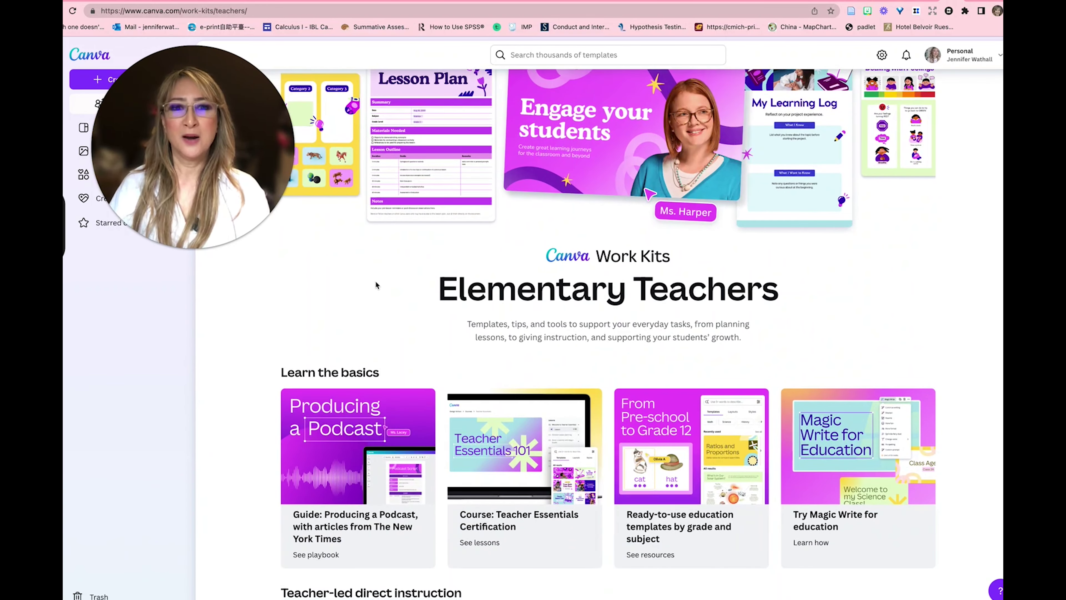
pyautogui.scroll(-1, 347, 281)
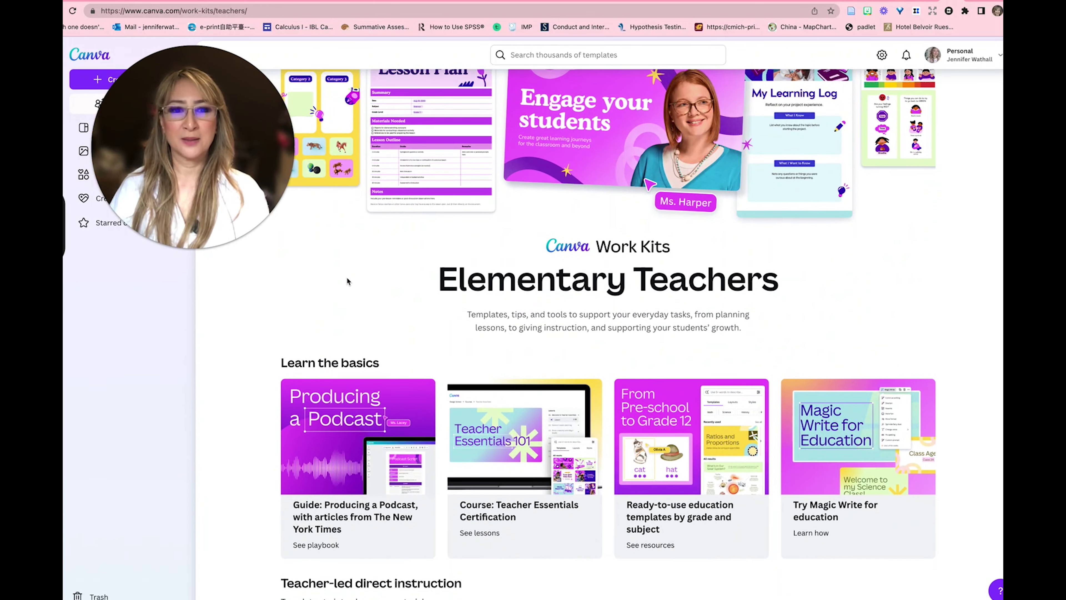
pyautogui.scroll(-3, 347, 281)
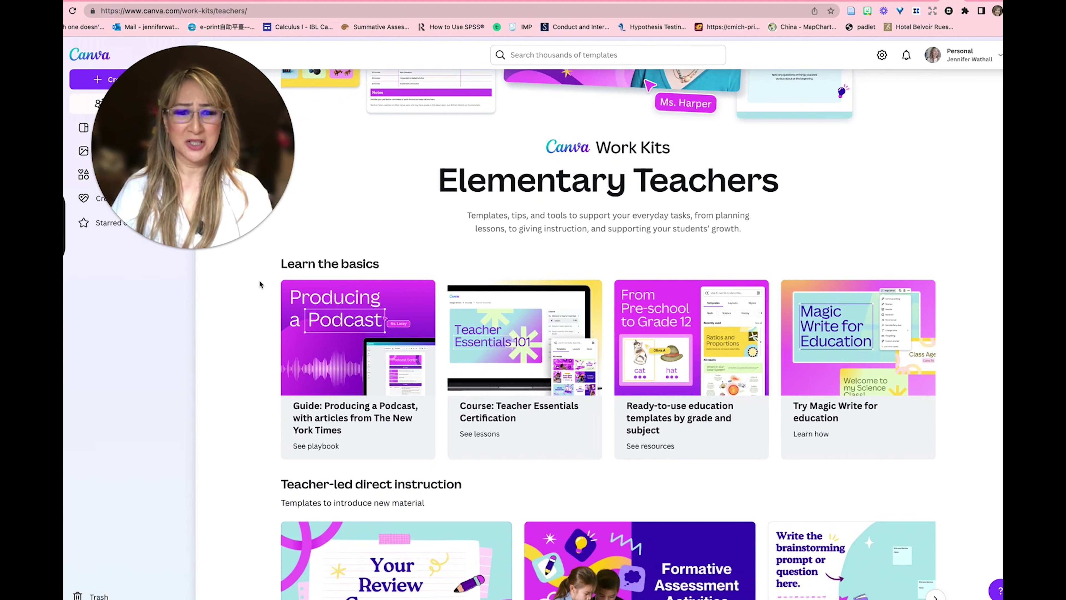
pyautogui.scroll(-1, 248, 287)
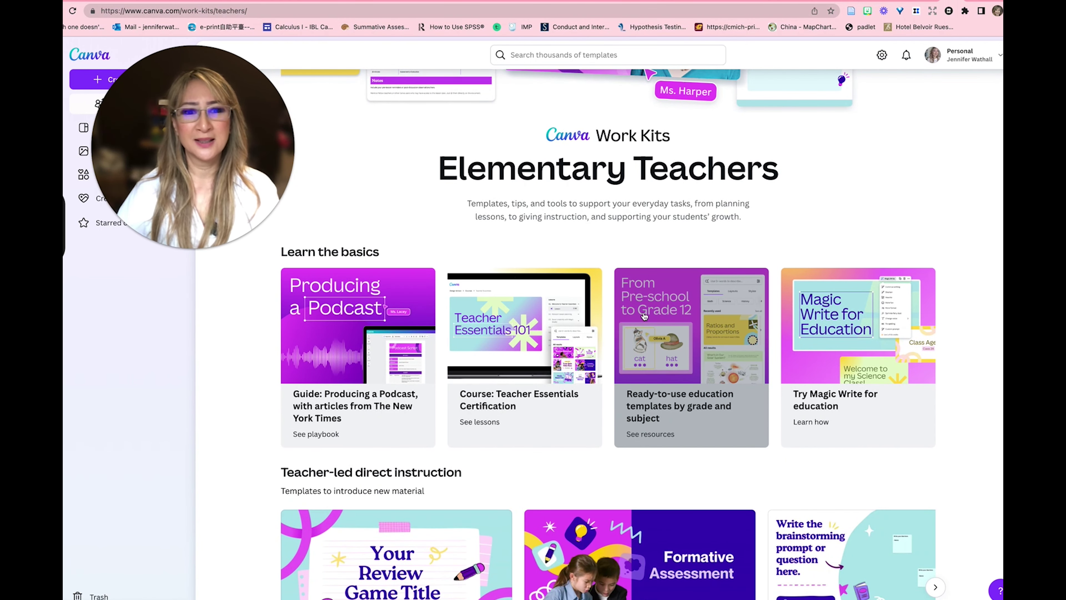
pyautogui.click(667, 340)
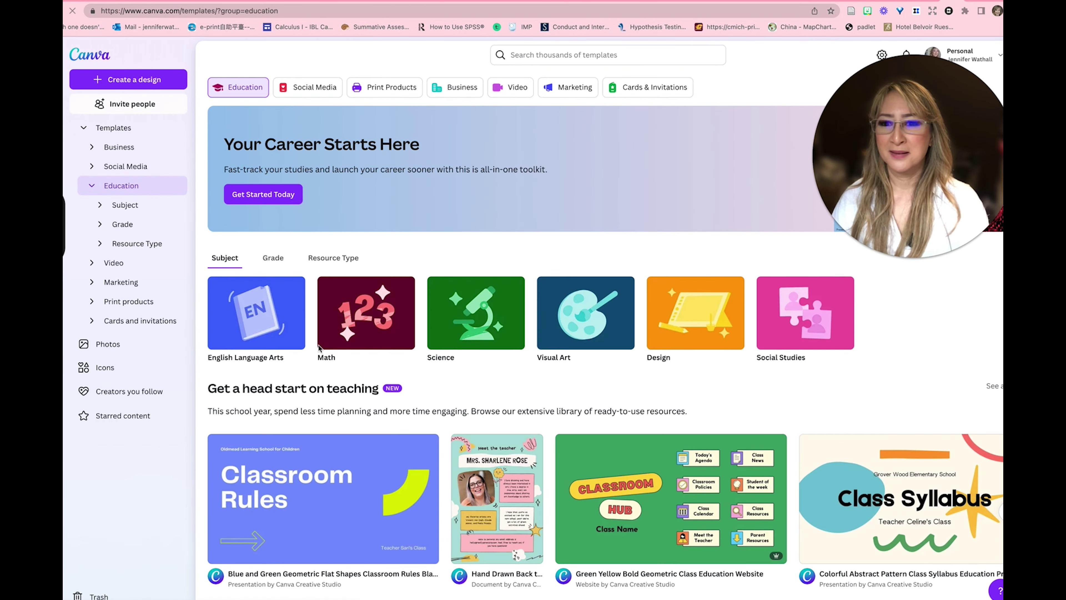
# - Scroll down the Education templates gallery past concept maps, report cards, storyboards and lesson plans
pyautogui.scroll(-1, 341, 387)
pyautogui.scroll(-2, 339, 386)
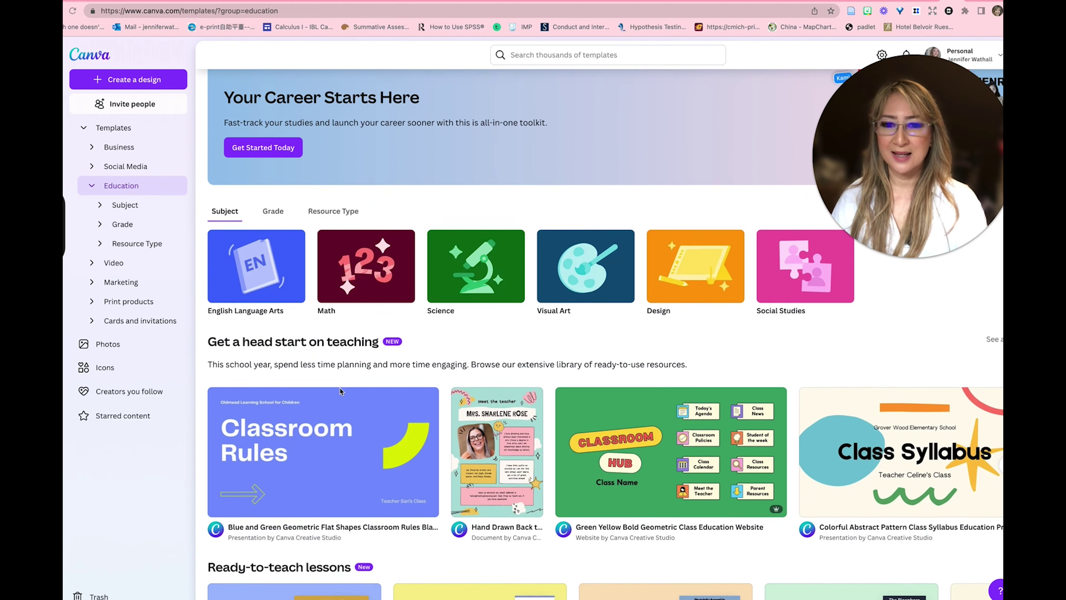
pyautogui.scroll(-3, 392, 334)
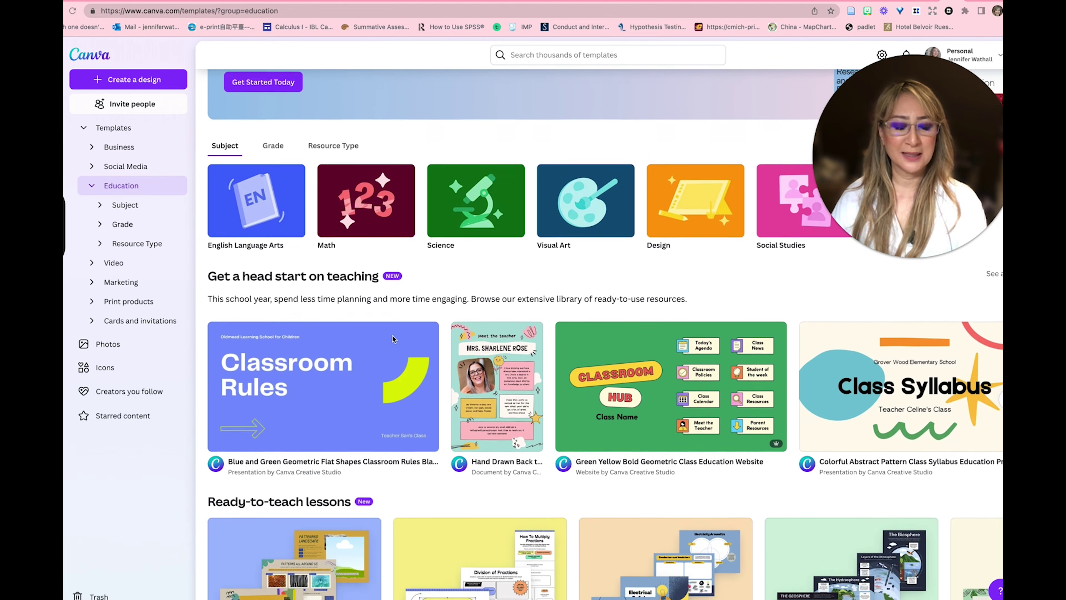
pyautogui.scroll(-2, 393, 337)
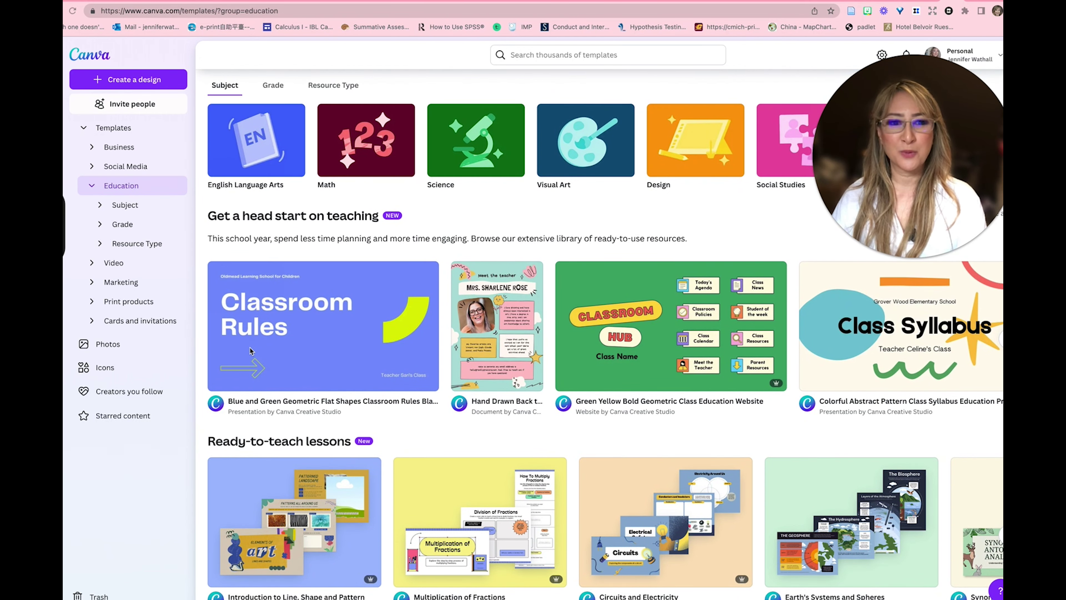
pyautogui.scroll(-2, 285, 348)
pyautogui.scroll(-2, 286, 350)
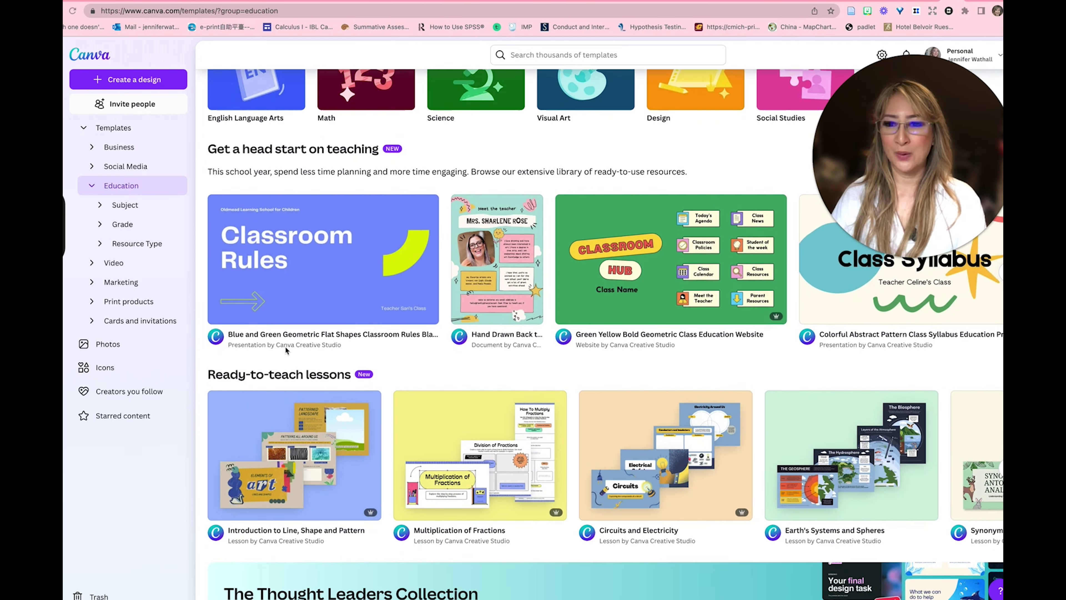
pyautogui.scroll(-5, 285, 350)
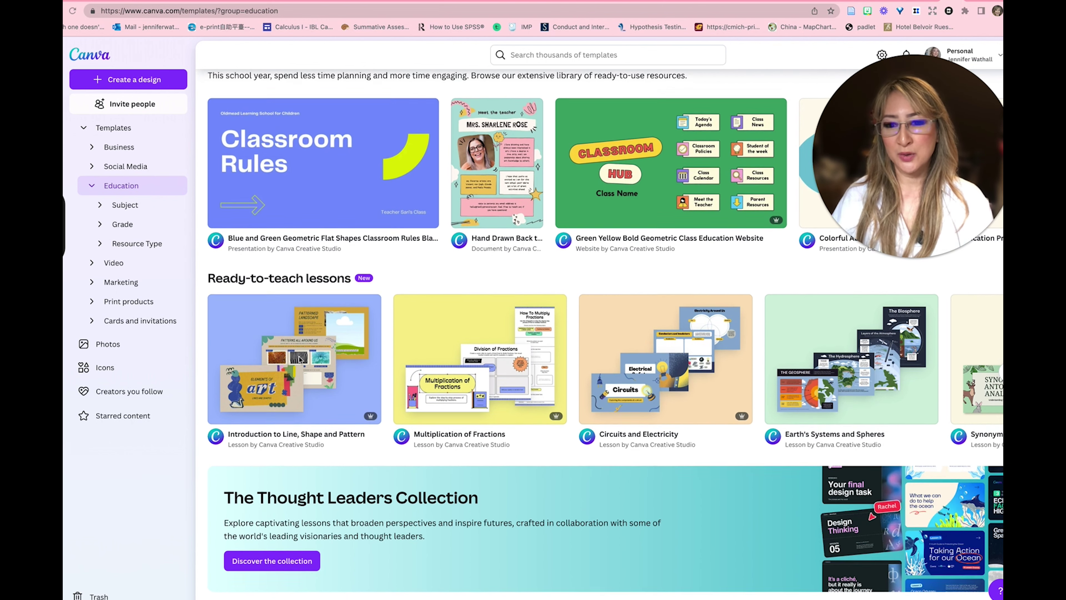
pyautogui.scroll(-5, 289, 355)
pyautogui.scroll(-3, 298, 357)
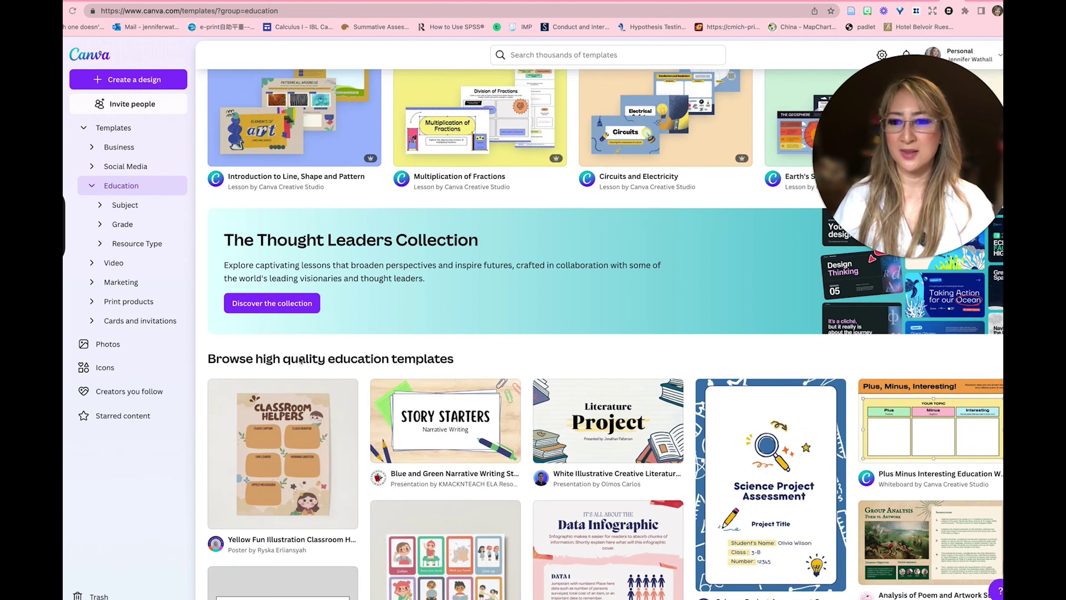
pyautogui.scroll(-2, 299, 356)
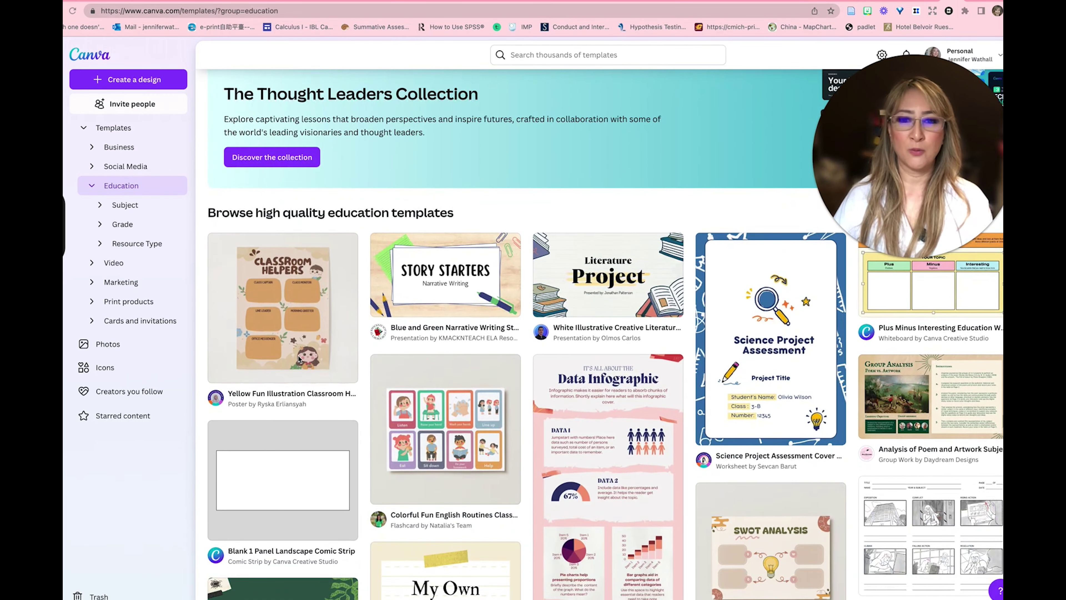
pyautogui.scroll(-2, 298, 358)
pyautogui.scroll(-10, 296, 362)
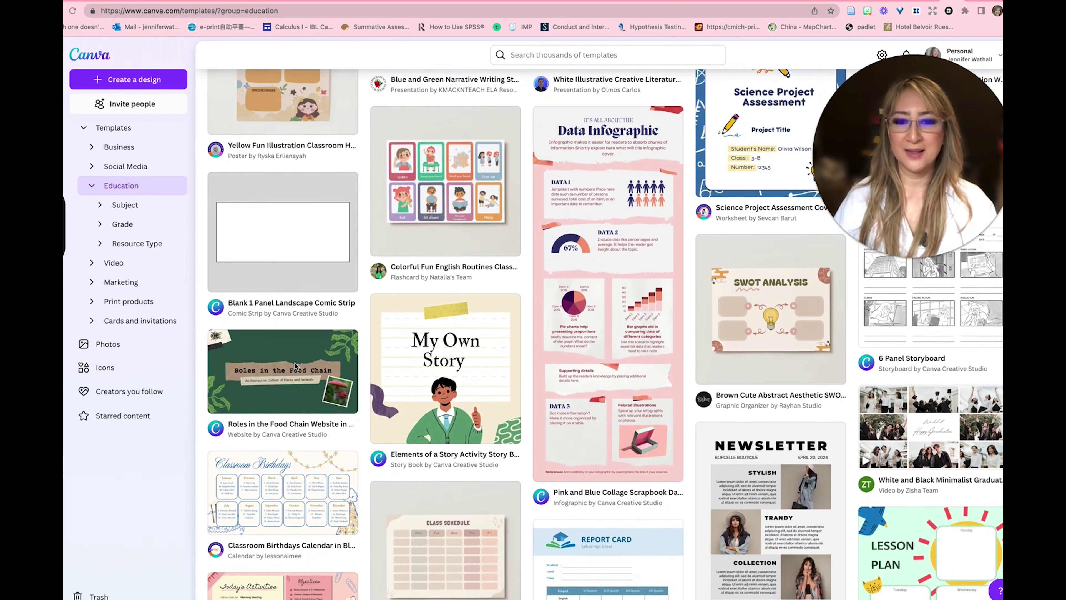
pyautogui.scroll(-7, 295, 365)
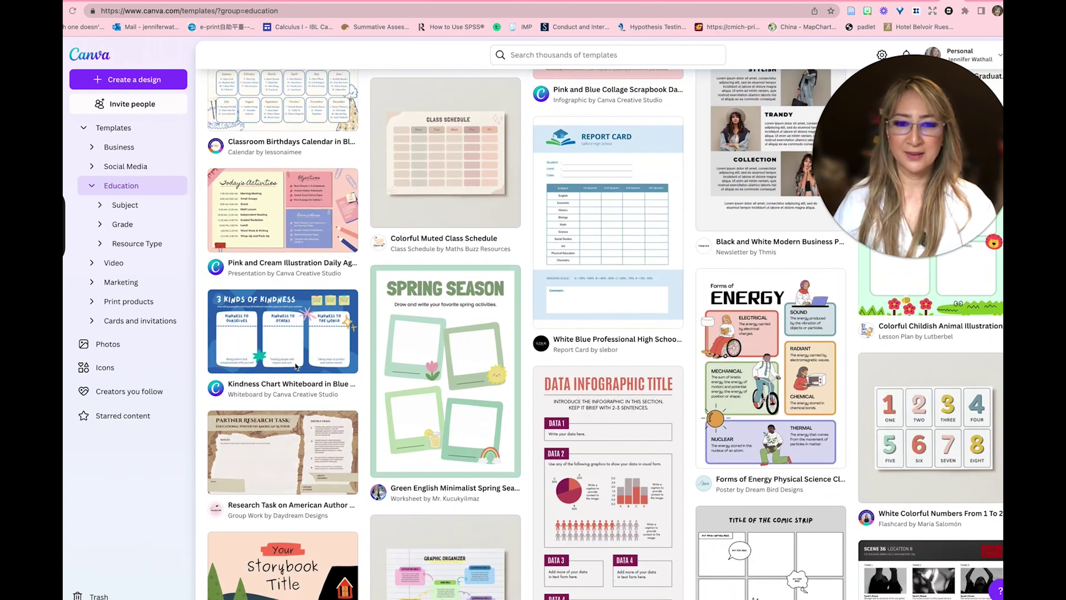
pyautogui.scroll(-5, 296, 366)
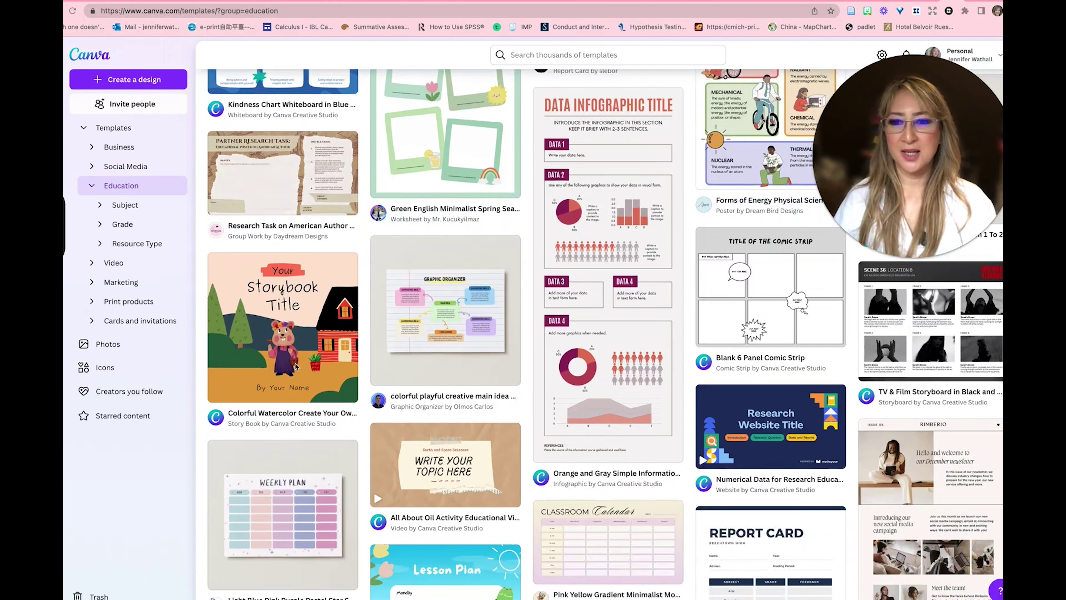
pyautogui.scroll(-10, 295, 366)
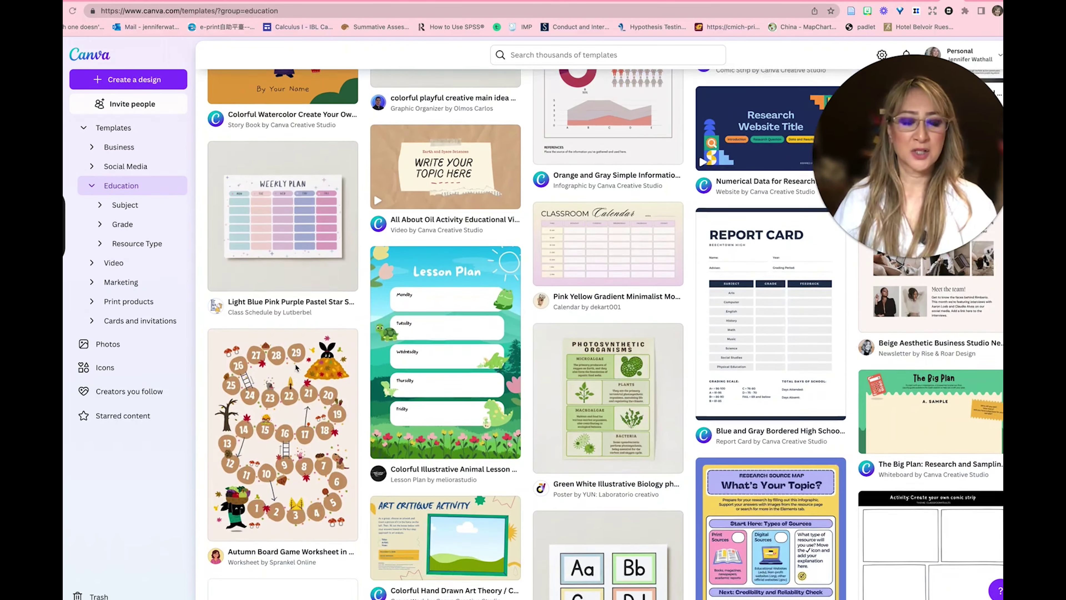
pyautogui.scroll(-10, 294, 364)
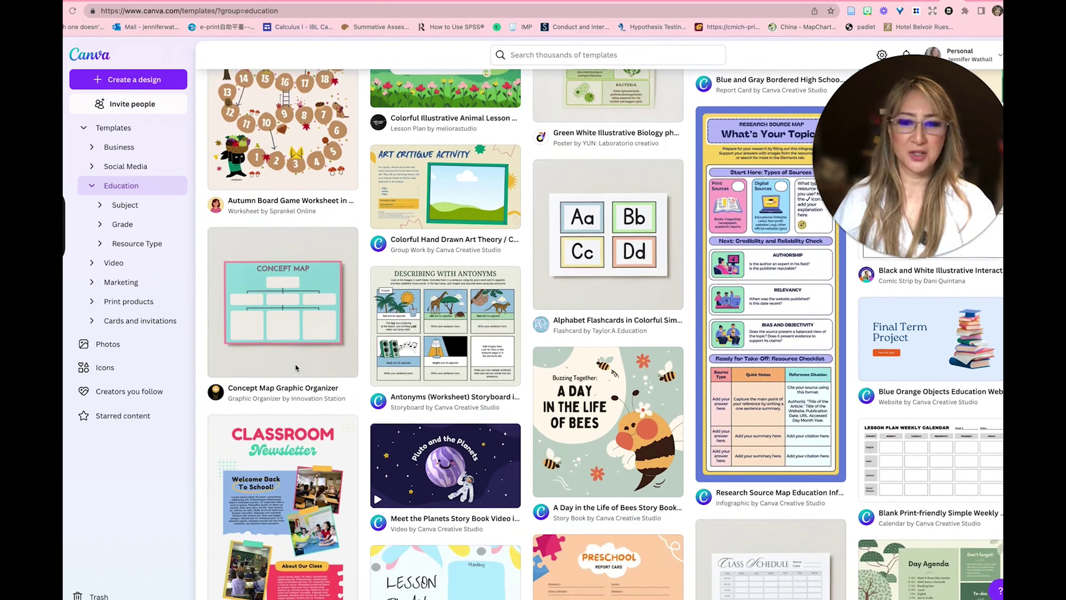
pyautogui.scroll(-15, 295, 362)
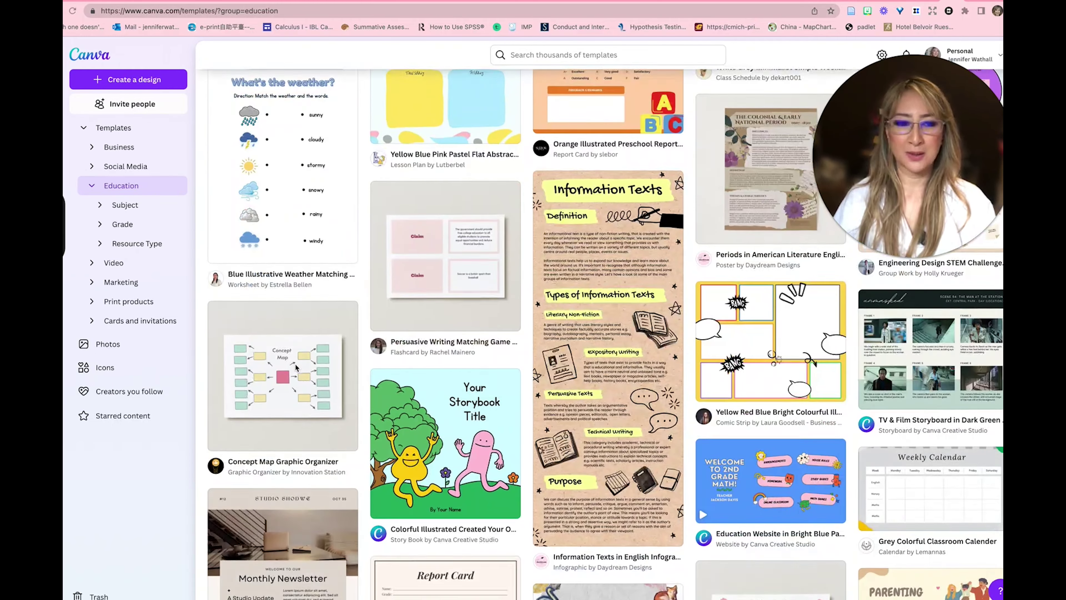
pyautogui.scroll(-7, 295, 363)
pyautogui.scroll(20, 297, 368)
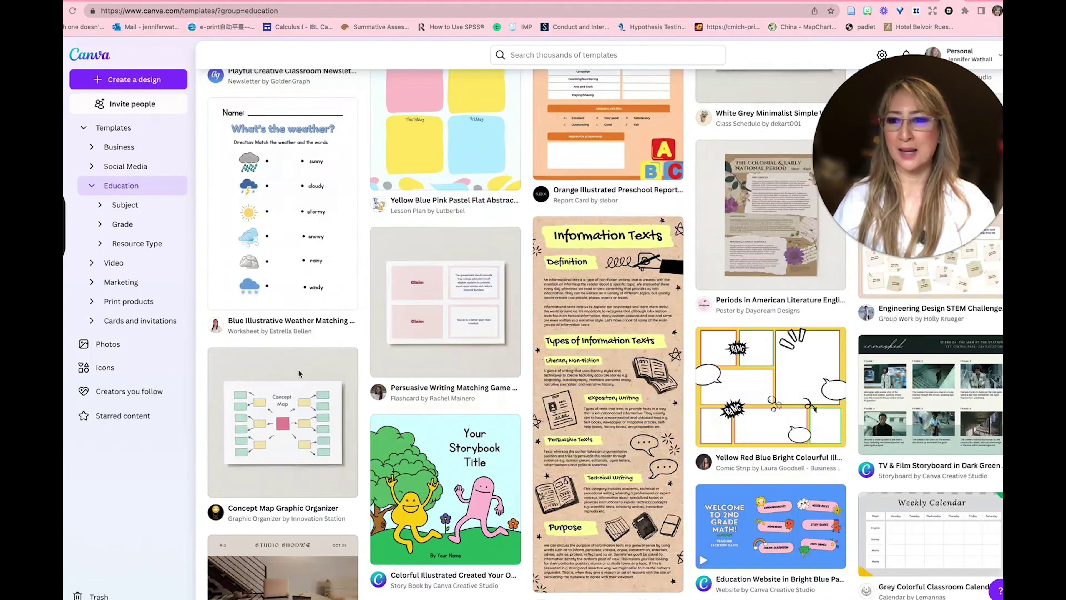